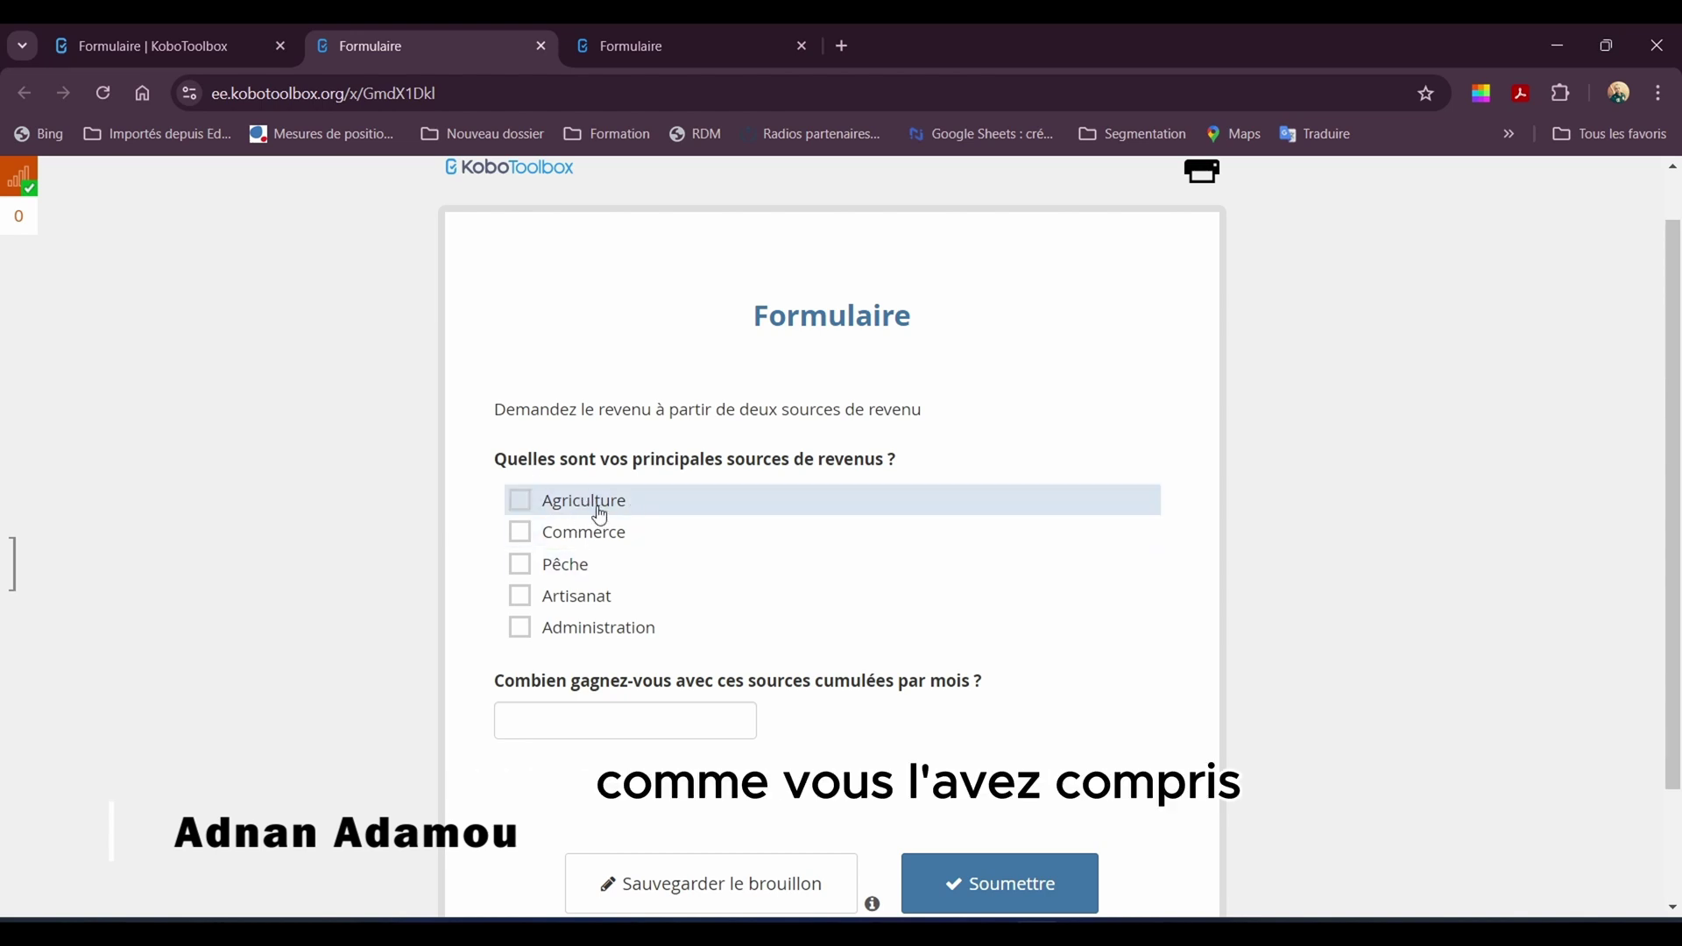
In the first form, tick then untick Agriculture and Commerce and focus the monthly income field
{"action": "left_click", "coordinate": [524, 507]}
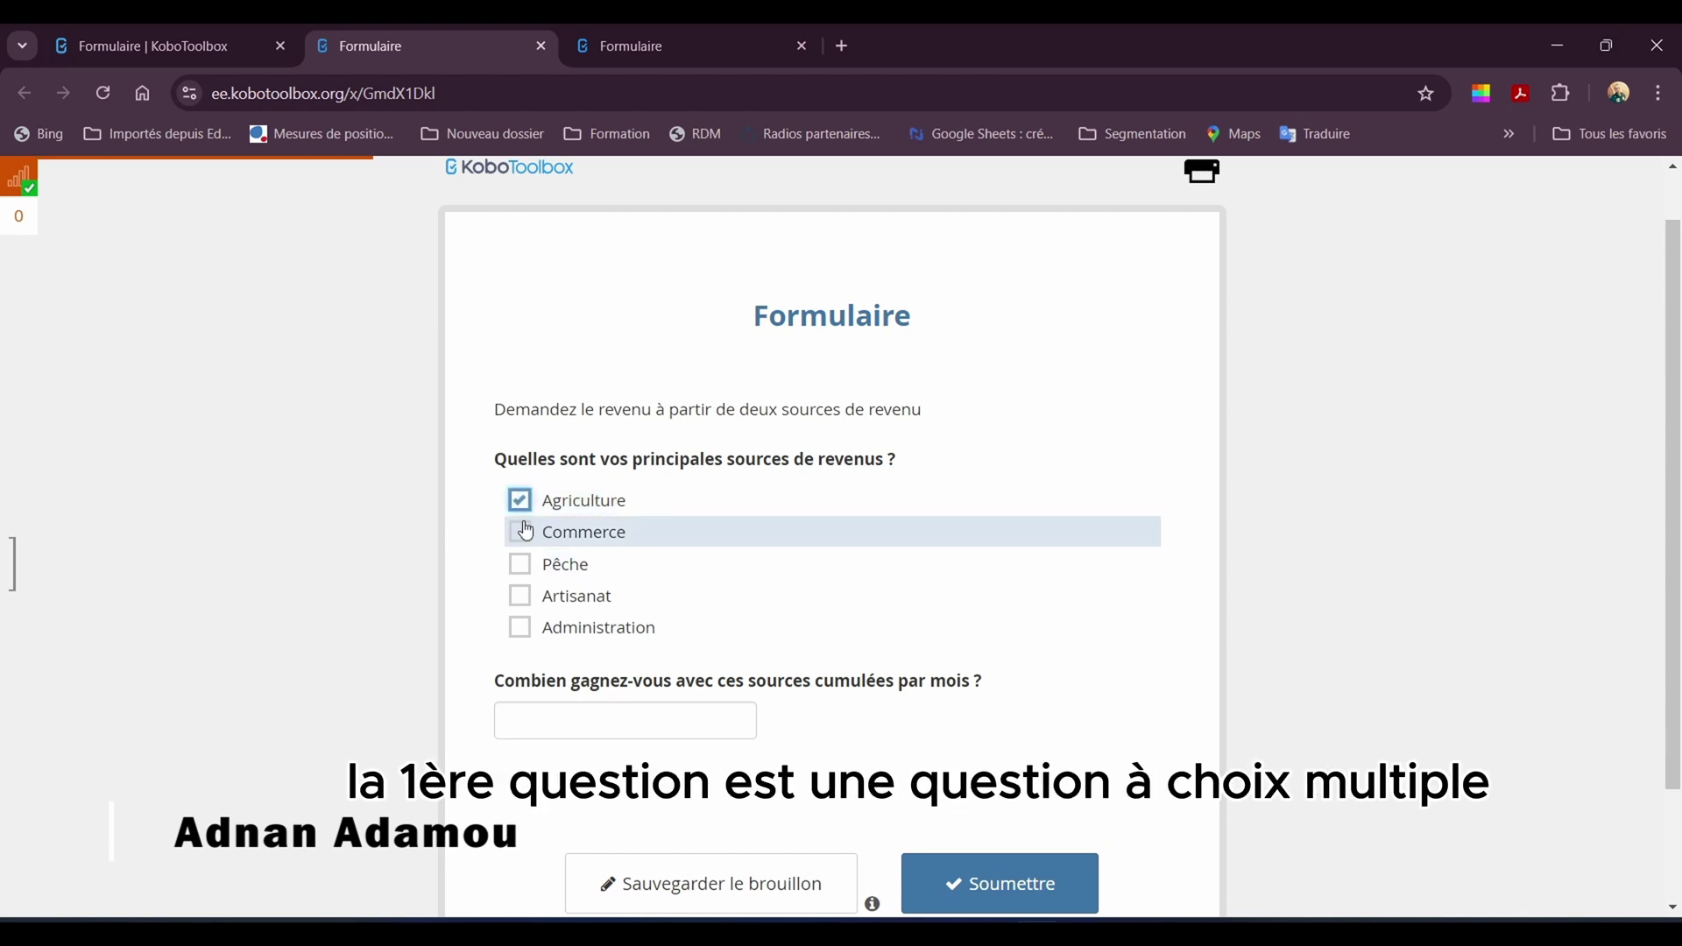
{"action": "left_click", "coordinate": [521, 533]}
{"action": "left_click", "coordinate": [521, 532]}
{"action": "left_click", "coordinate": [521, 502]}
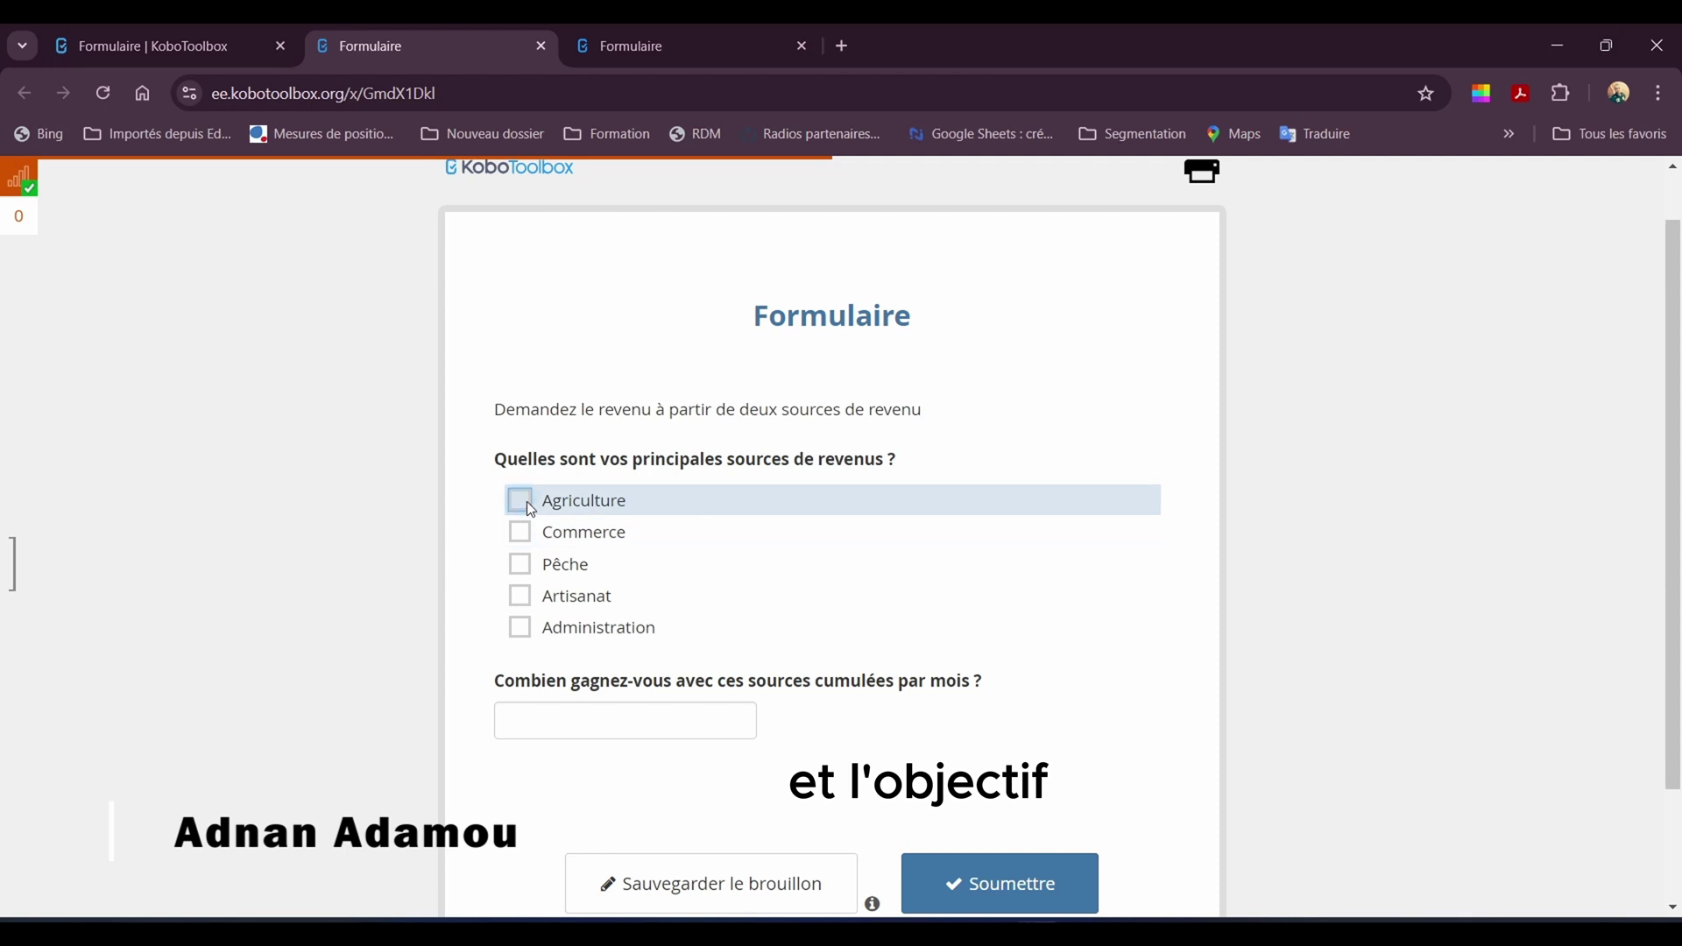
{"action": "left_click", "coordinate": [622, 717]}
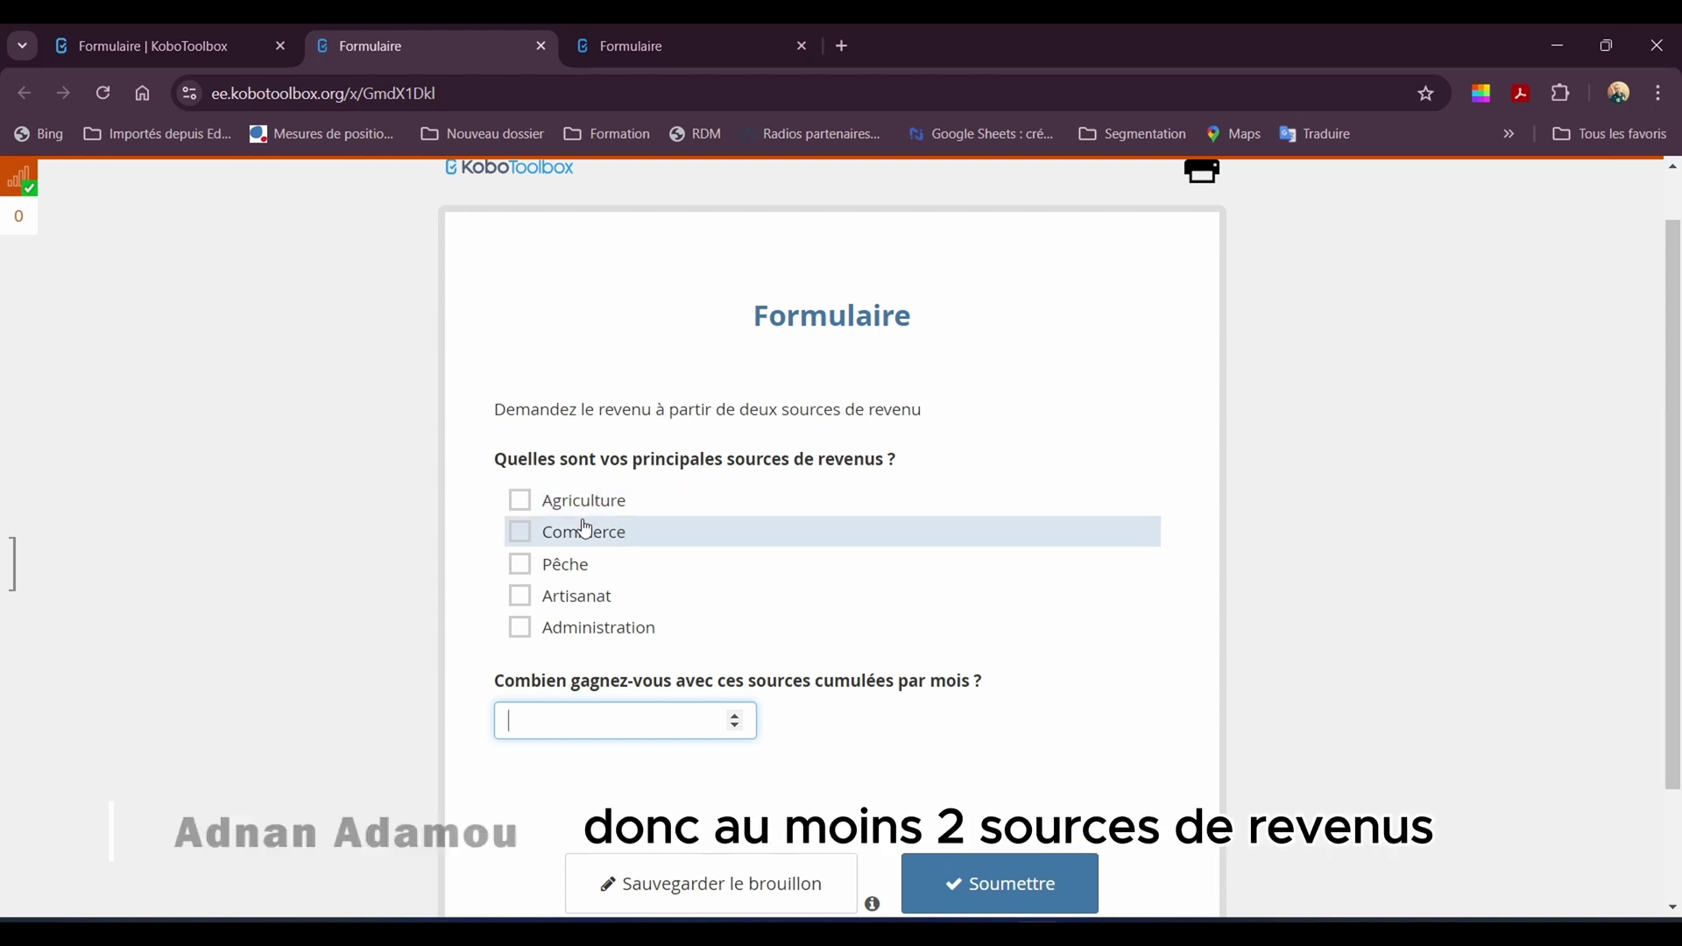
In the conditional form version, tick Agriculture and Commerce, then untick Commerce
{"action": "left_click", "coordinate": [692, 40]}
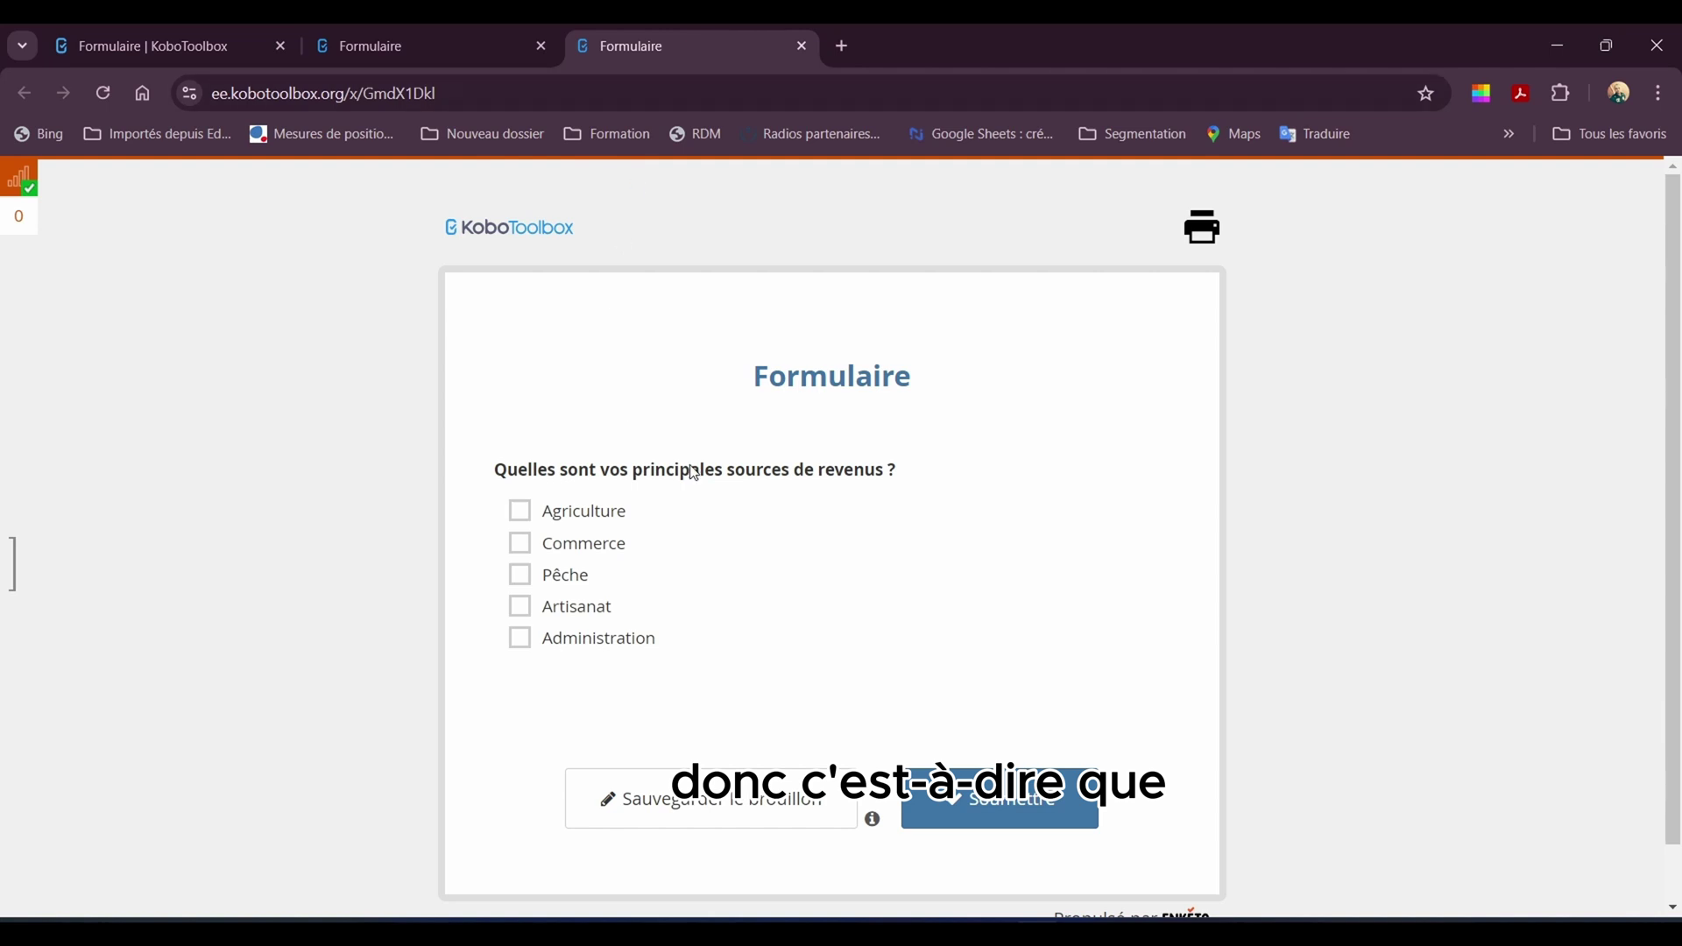
{"action": "scroll", "coordinate": [617, 614], "scroll_direction": "down", "scroll_amount": 1}
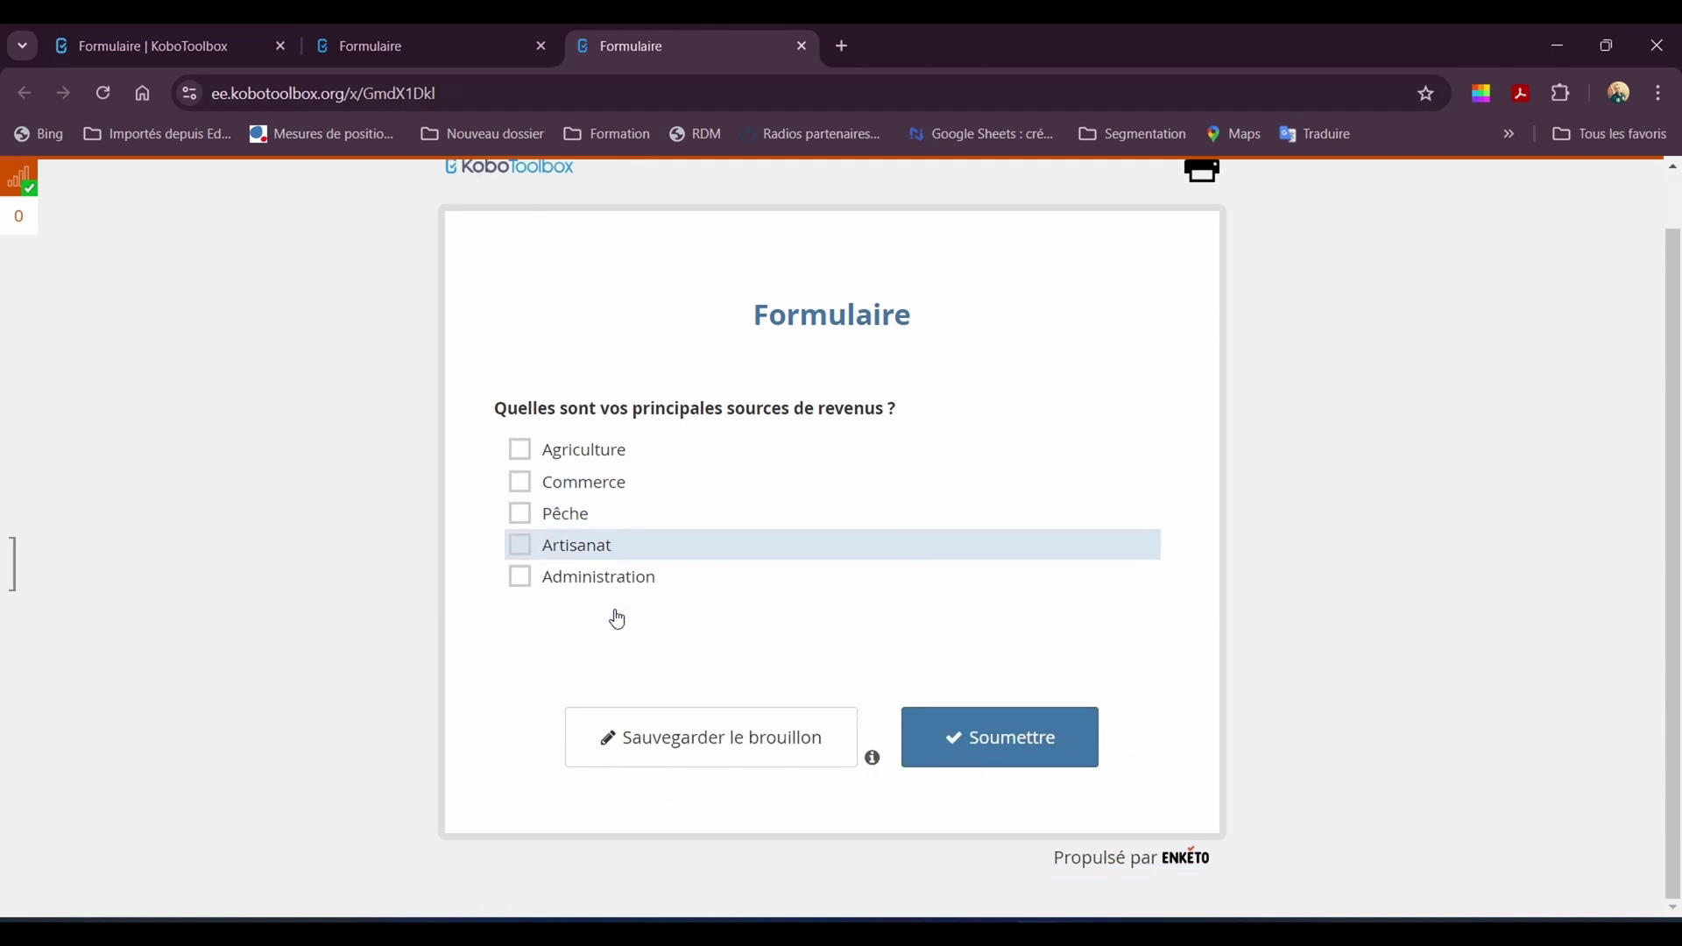
{"action": "left_click", "coordinate": [558, 460]}
{"action": "left_click", "coordinate": [558, 482]}
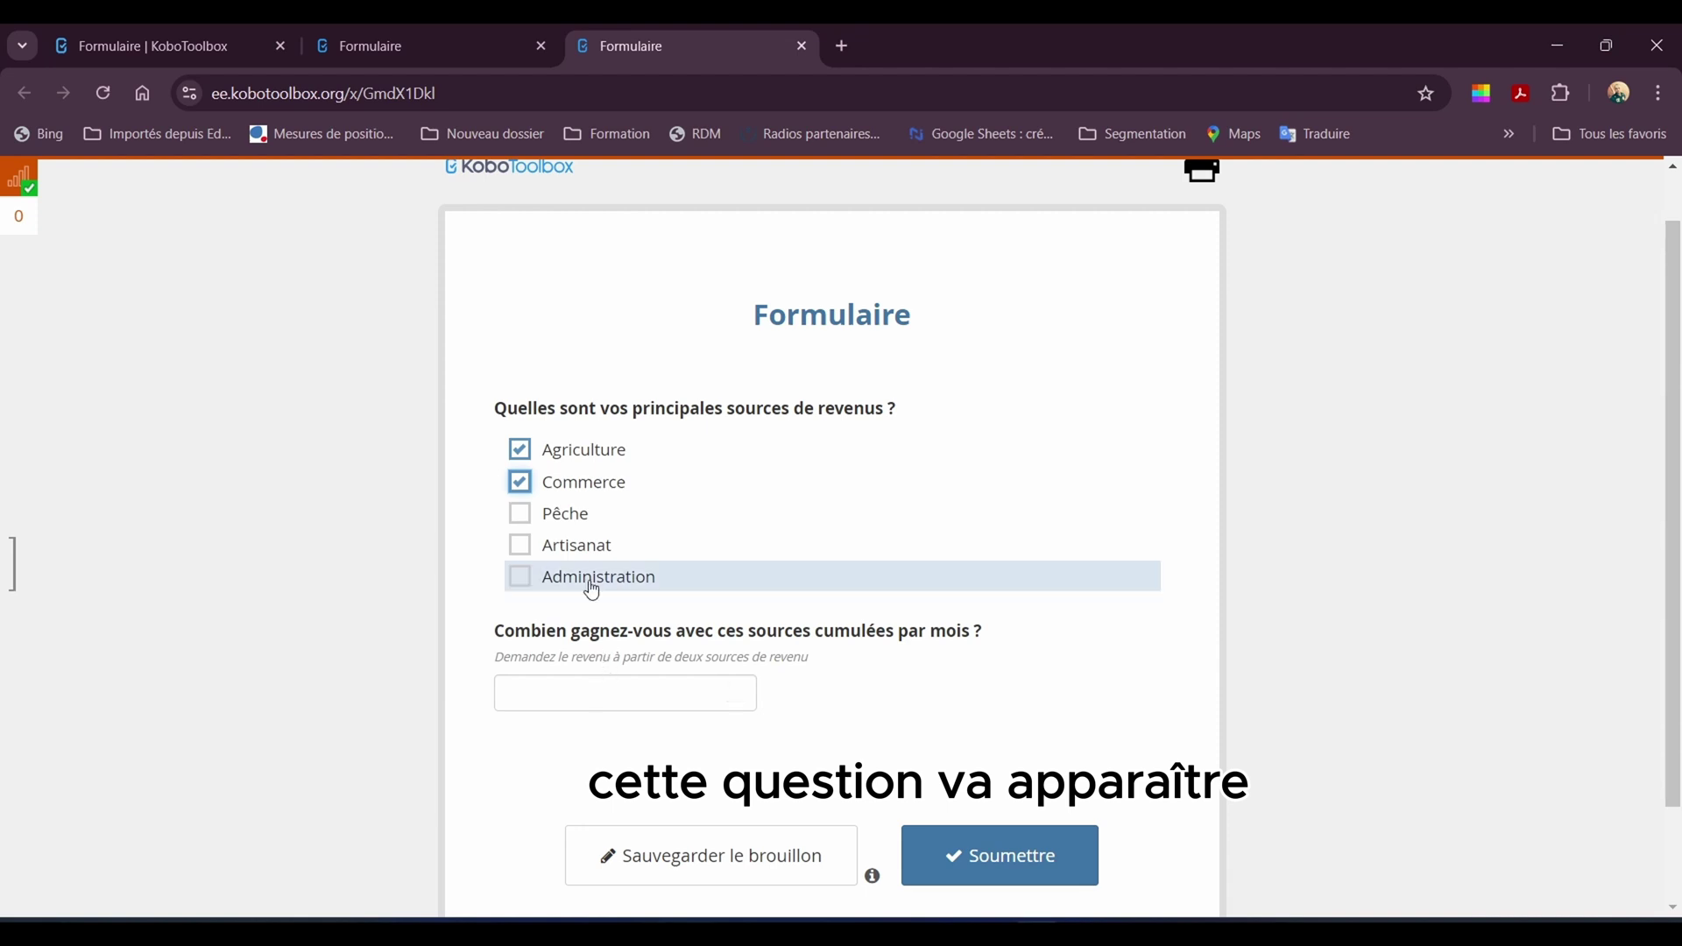
{"action": "left_click", "coordinate": [554, 483]}
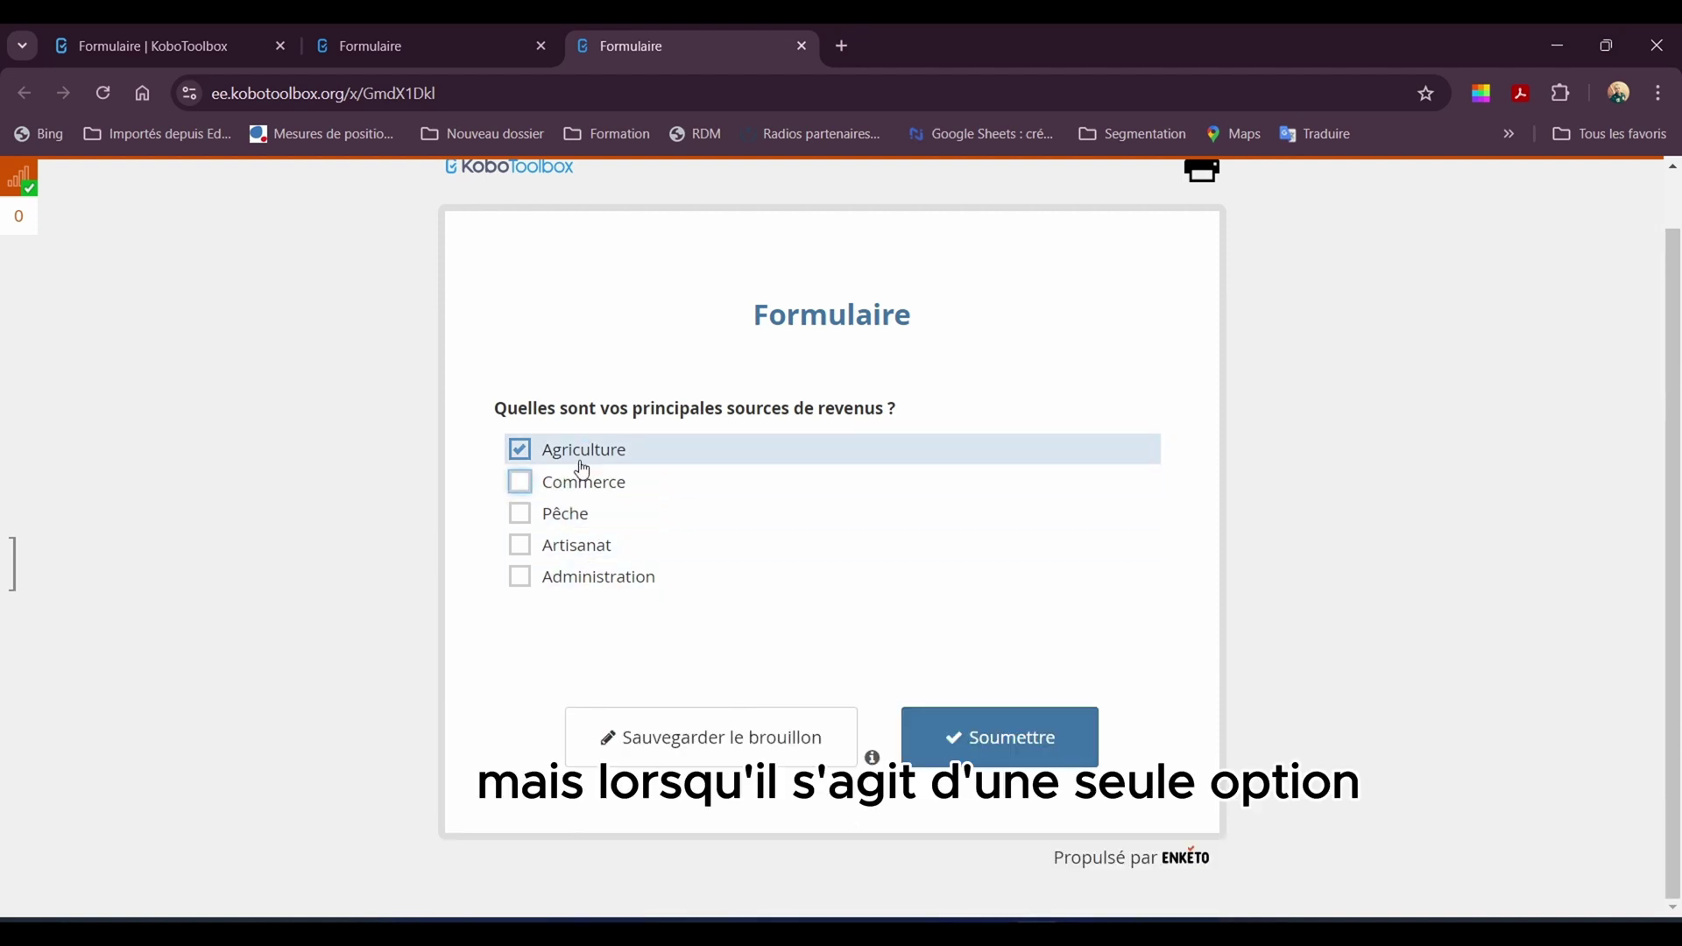
Tick Commerce, Pêche and Artisanat so the monthly income field appears, then focus it
{"action": "left_click", "coordinate": [557, 482]}
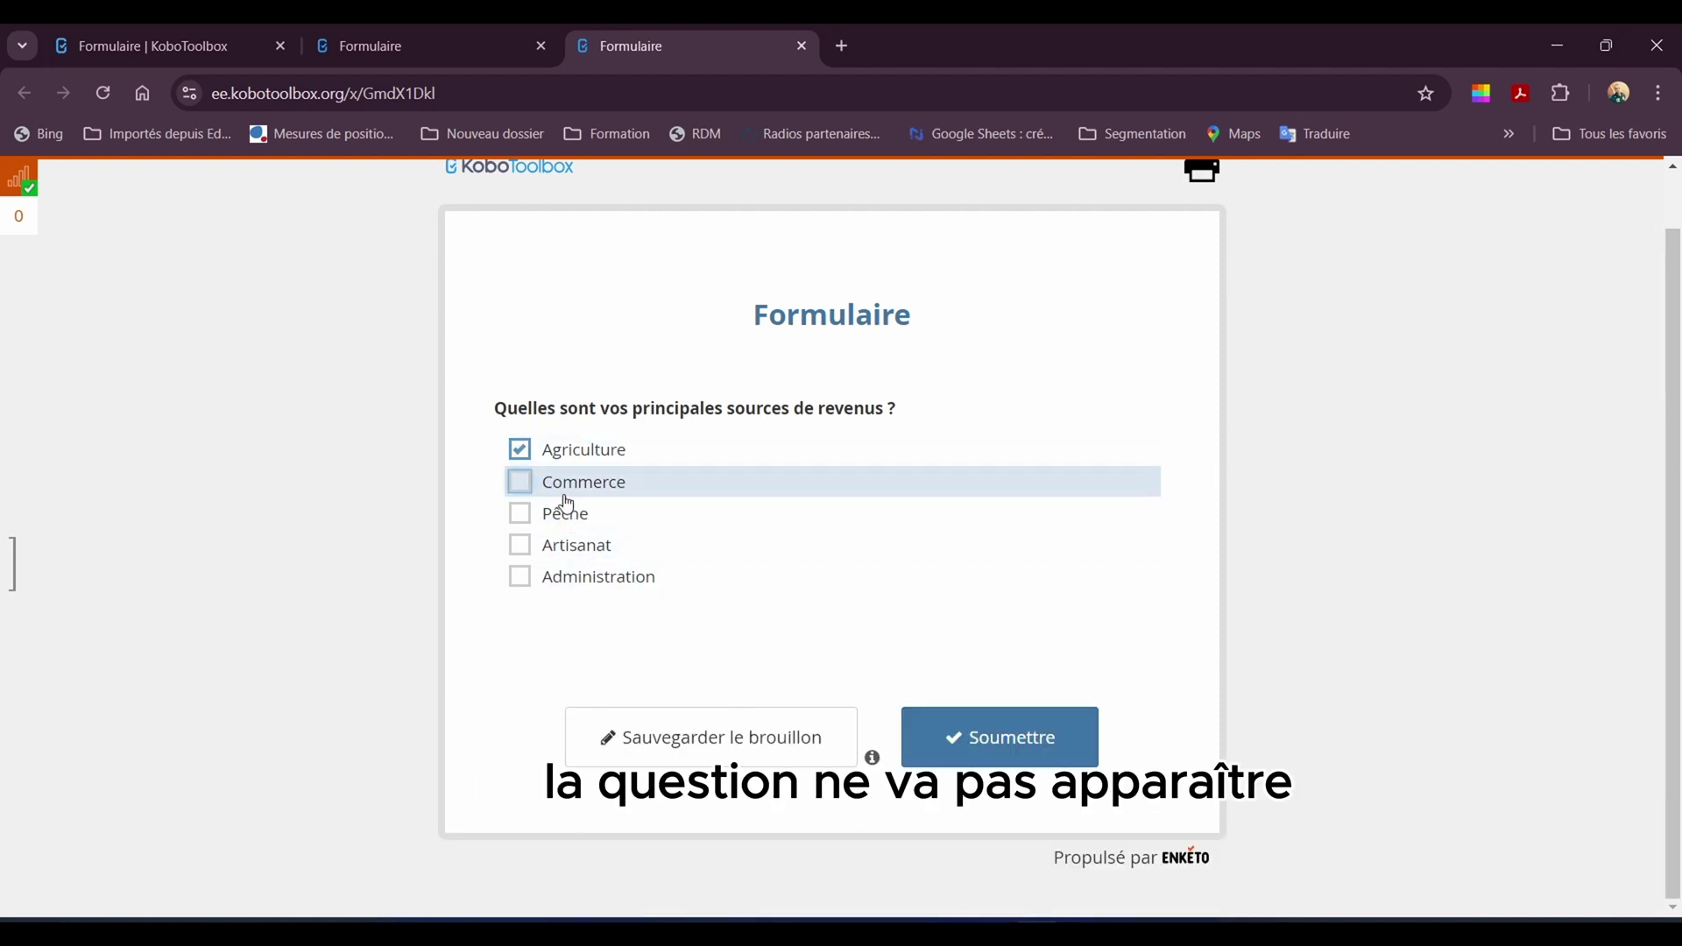
{"action": "left_click", "coordinate": [552, 513]}
{"action": "left_click", "coordinate": [552, 545]}
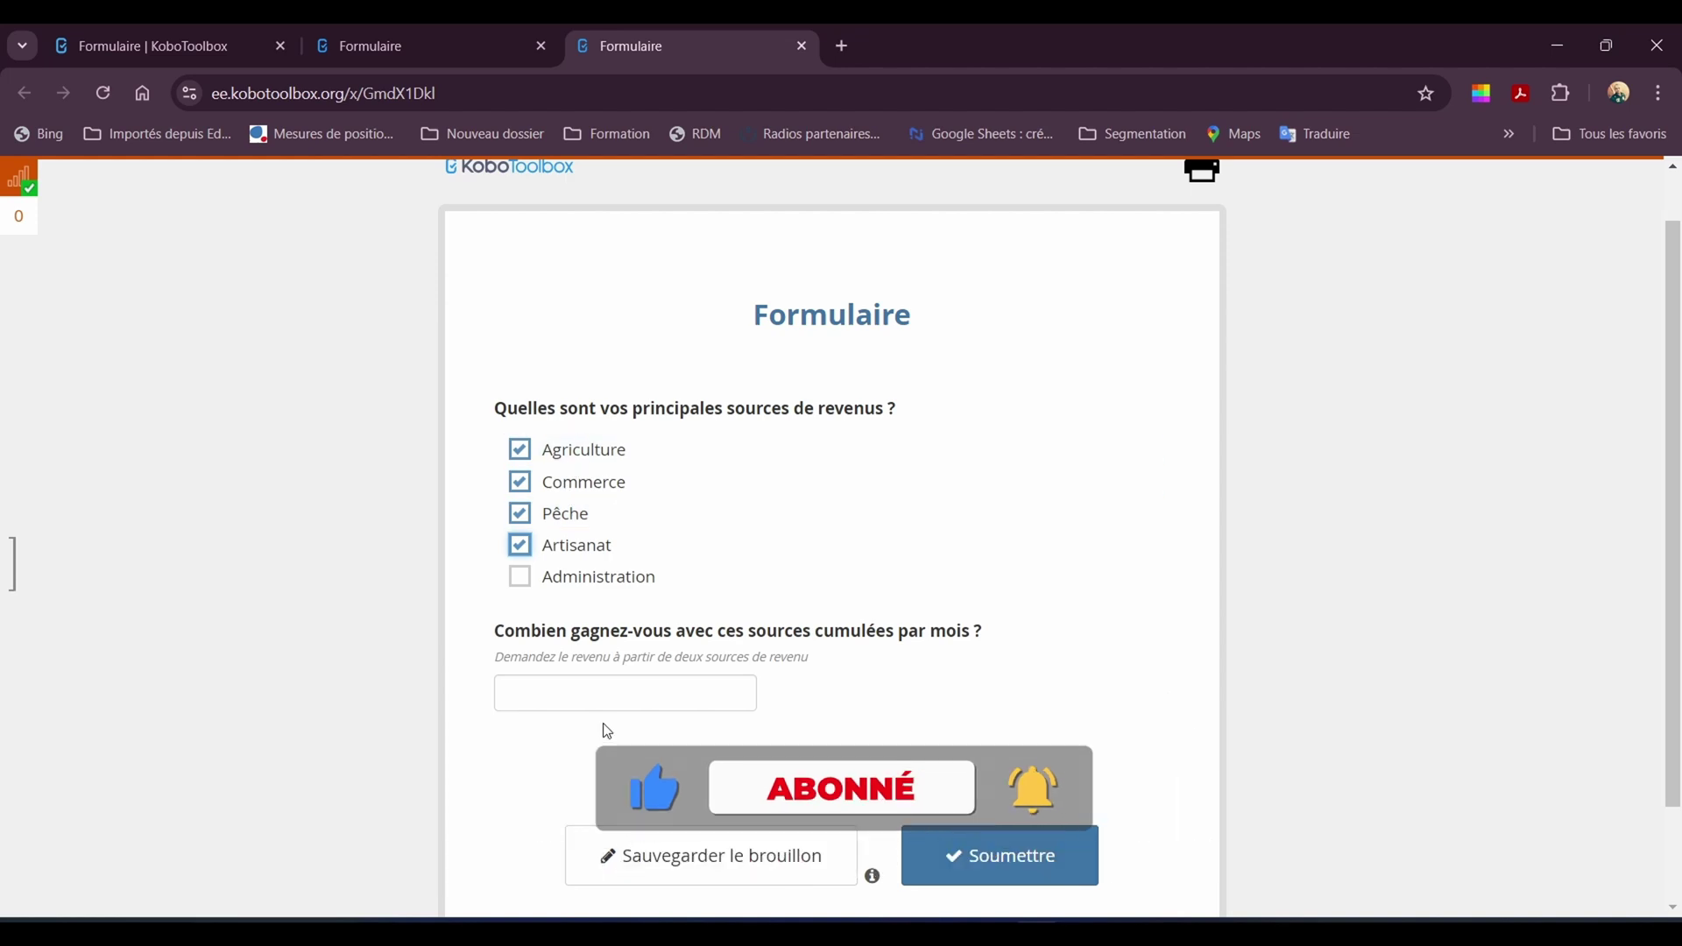
{"action": "left_click", "coordinate": [646, 688]}
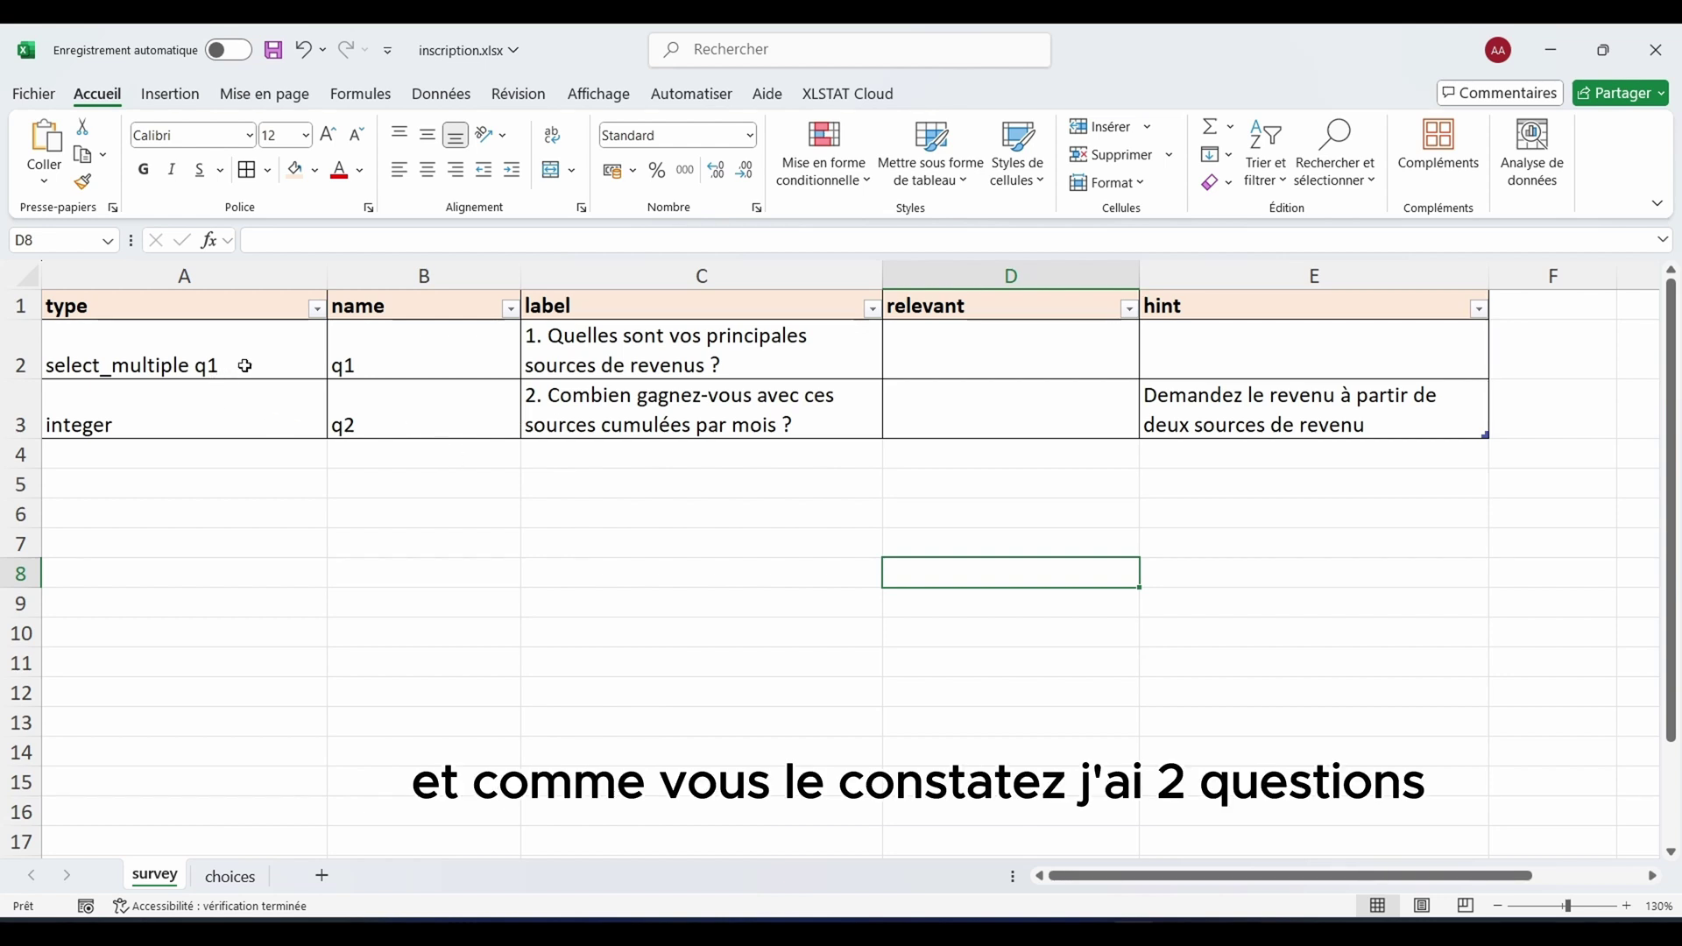
{"action": "left_click", "coordinate": [274, 366]}
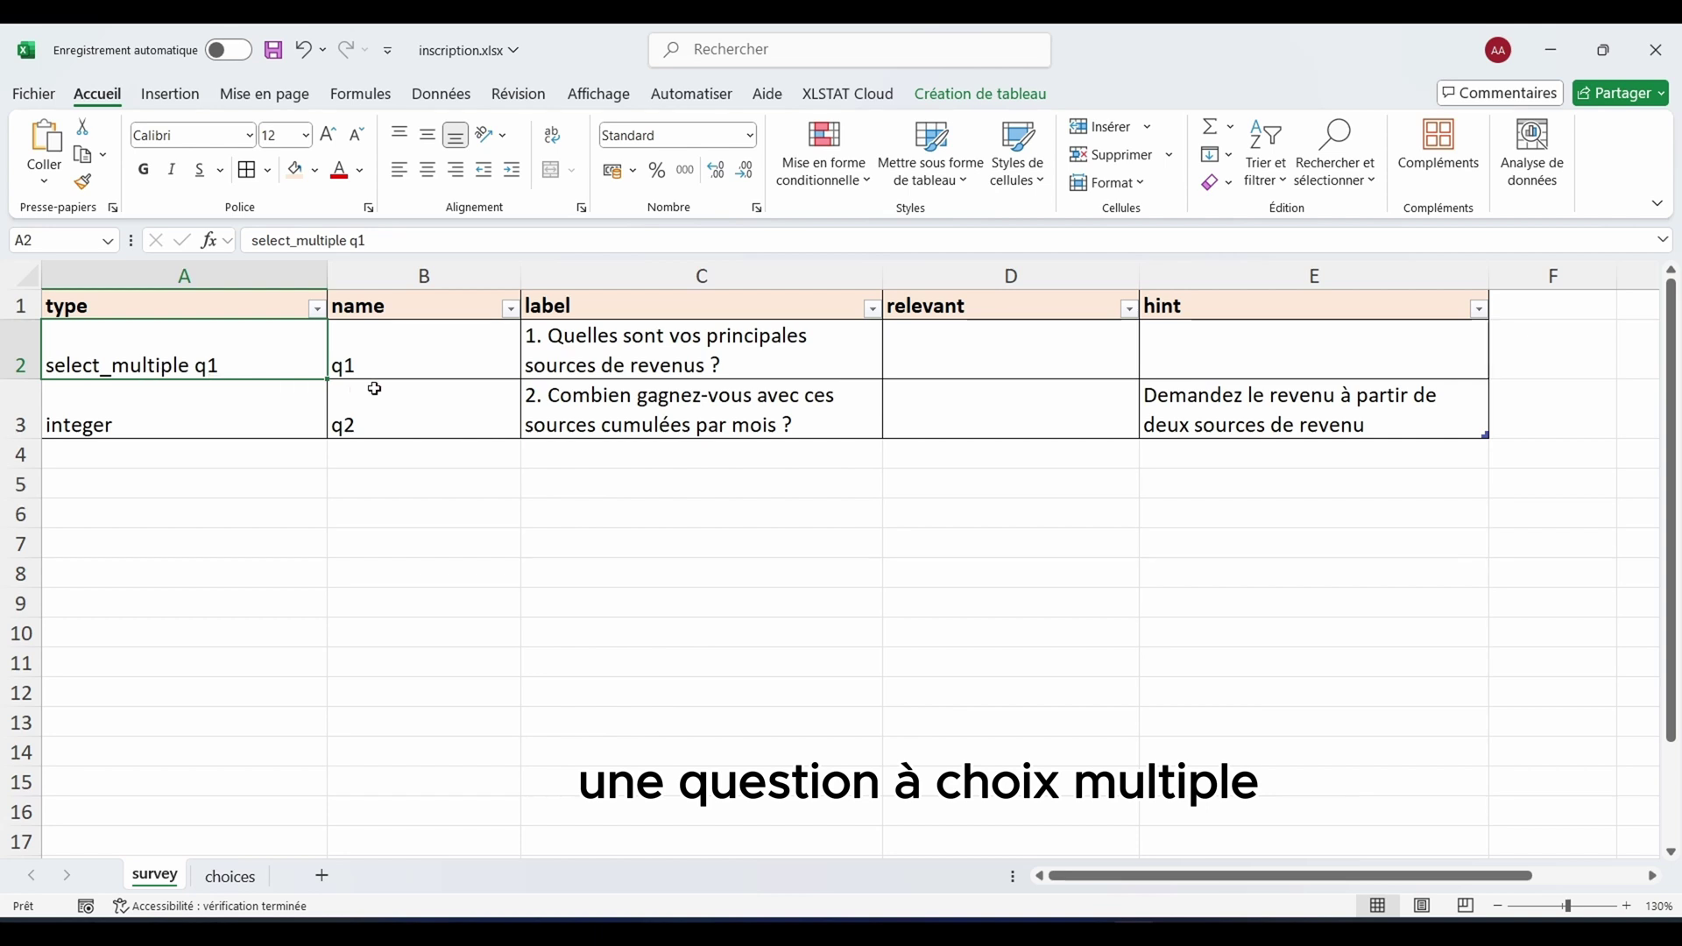
{"action": "left_click", "coordinate": [645, 346]}
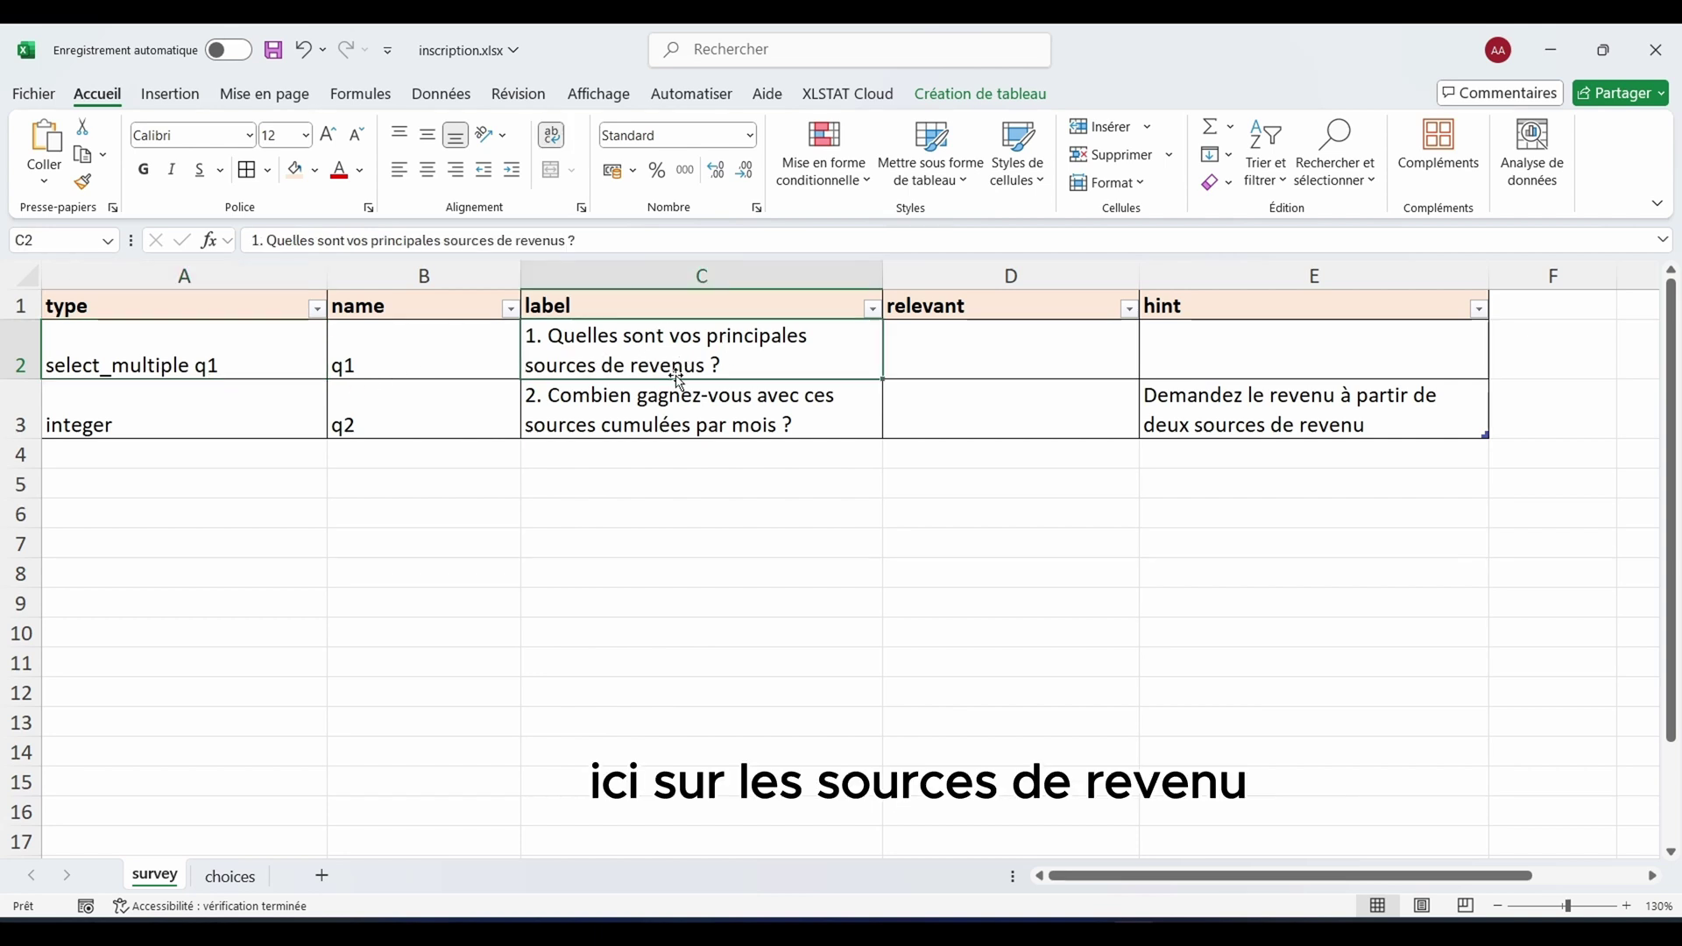
{"action": "left_click", "coordinate": [202, 412]}
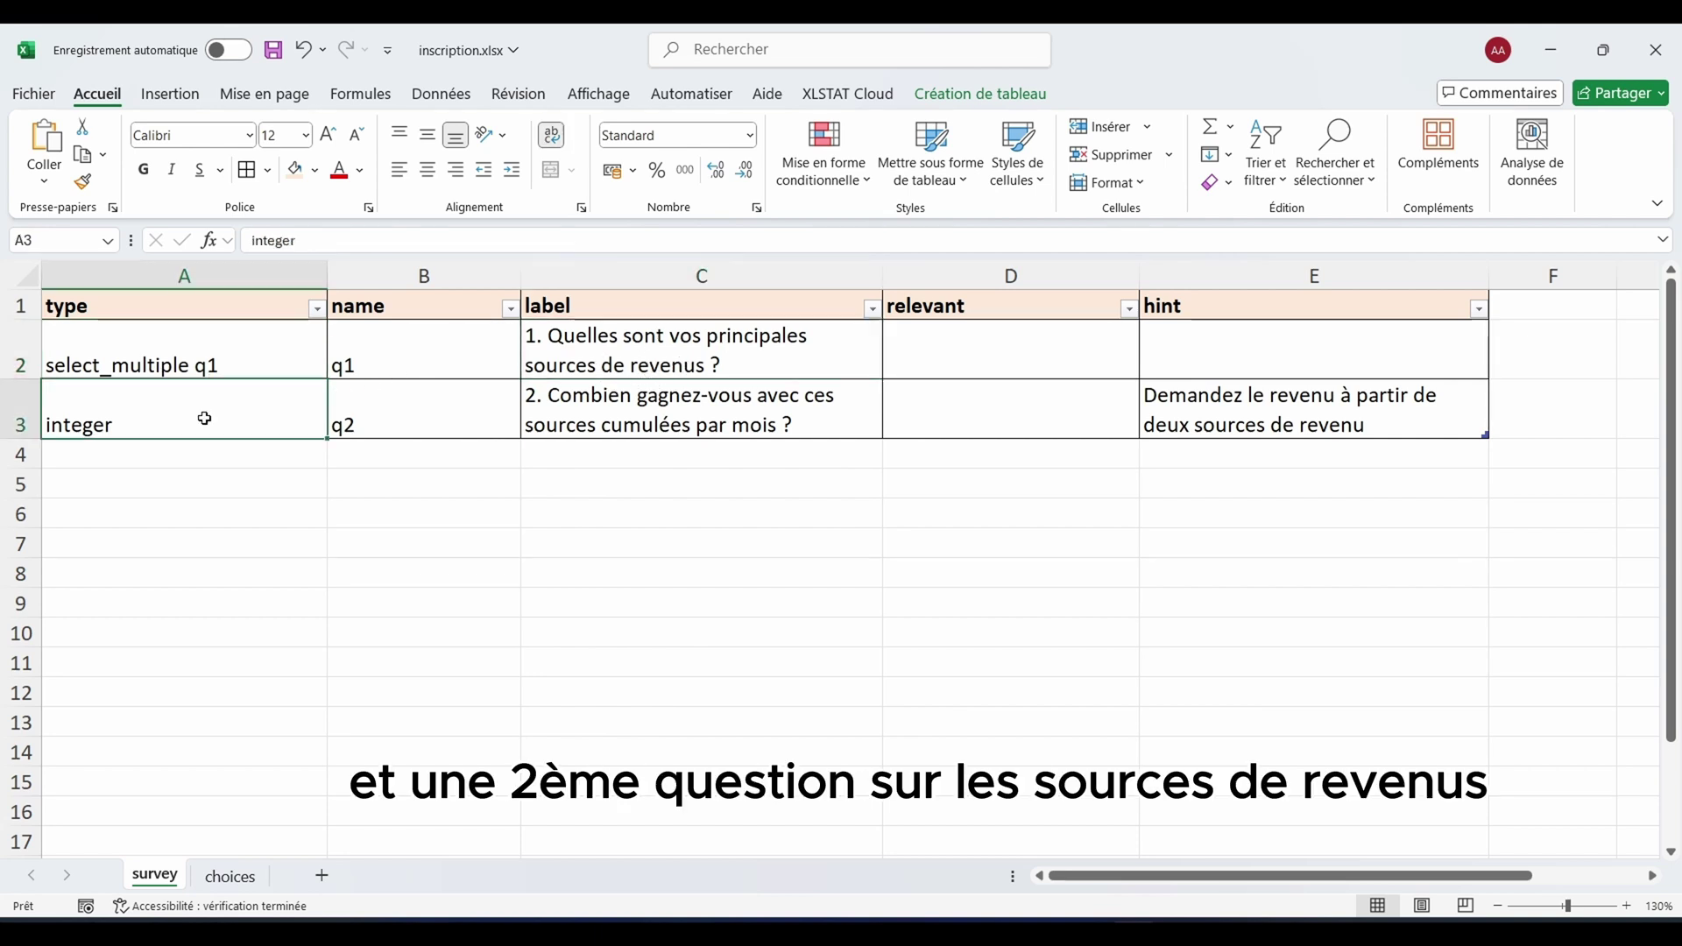
{"action": "left_click", "coordinate": [648, 407]}
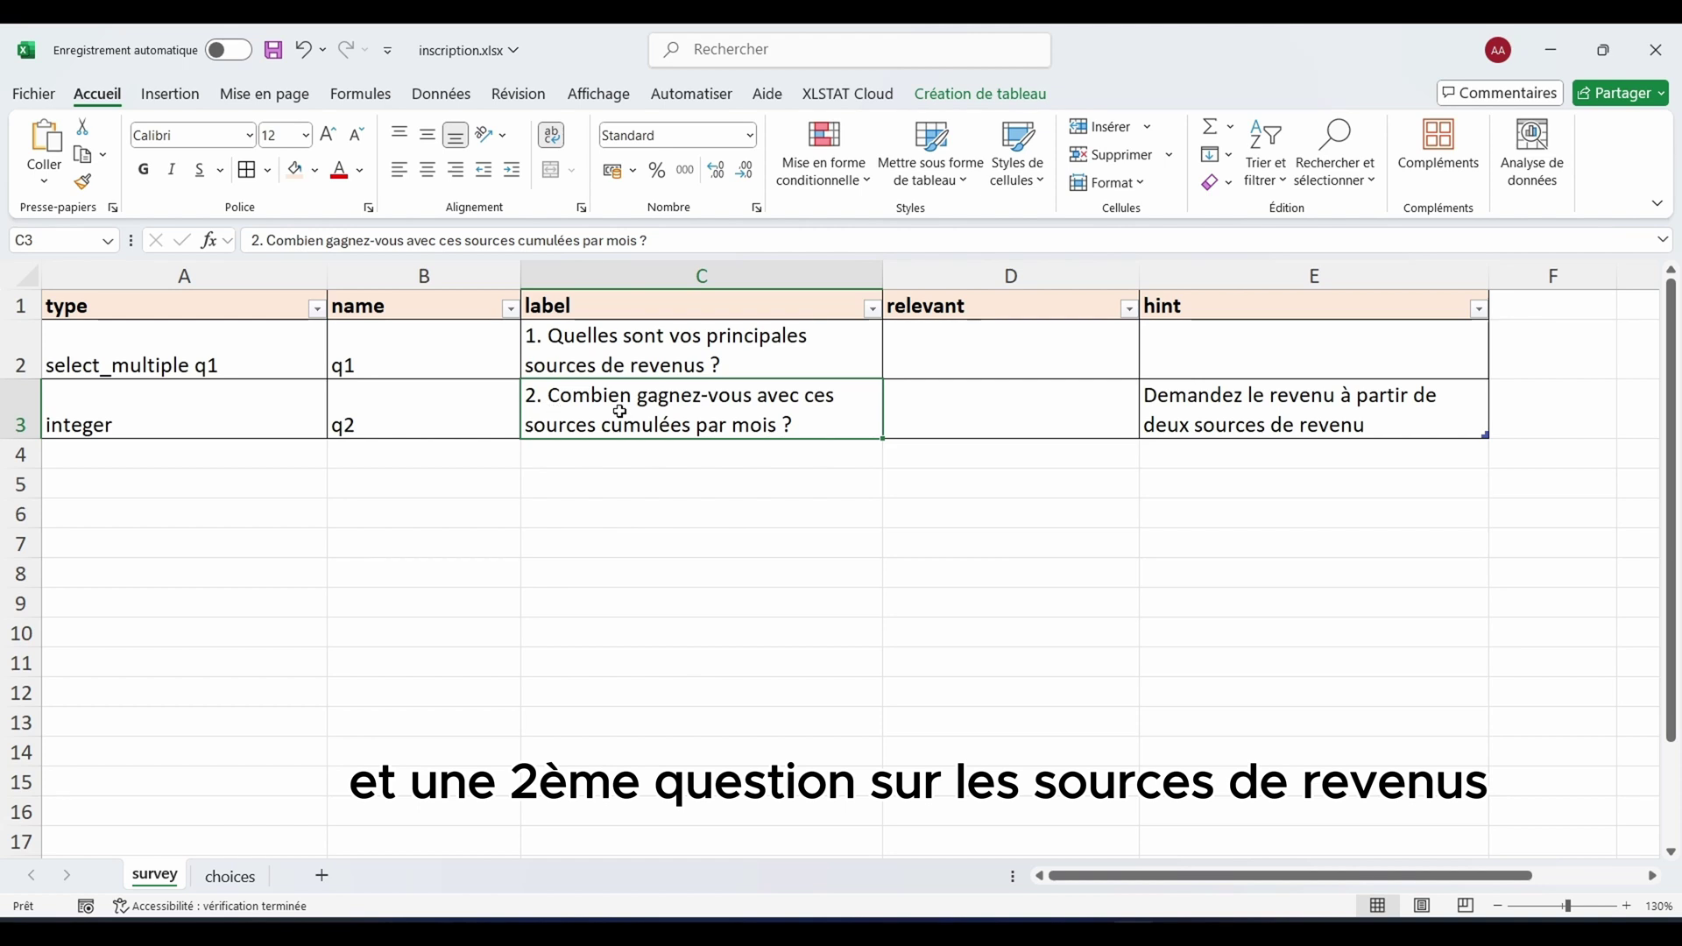
{"action": "left_click", "coordinate": [175, 419]}
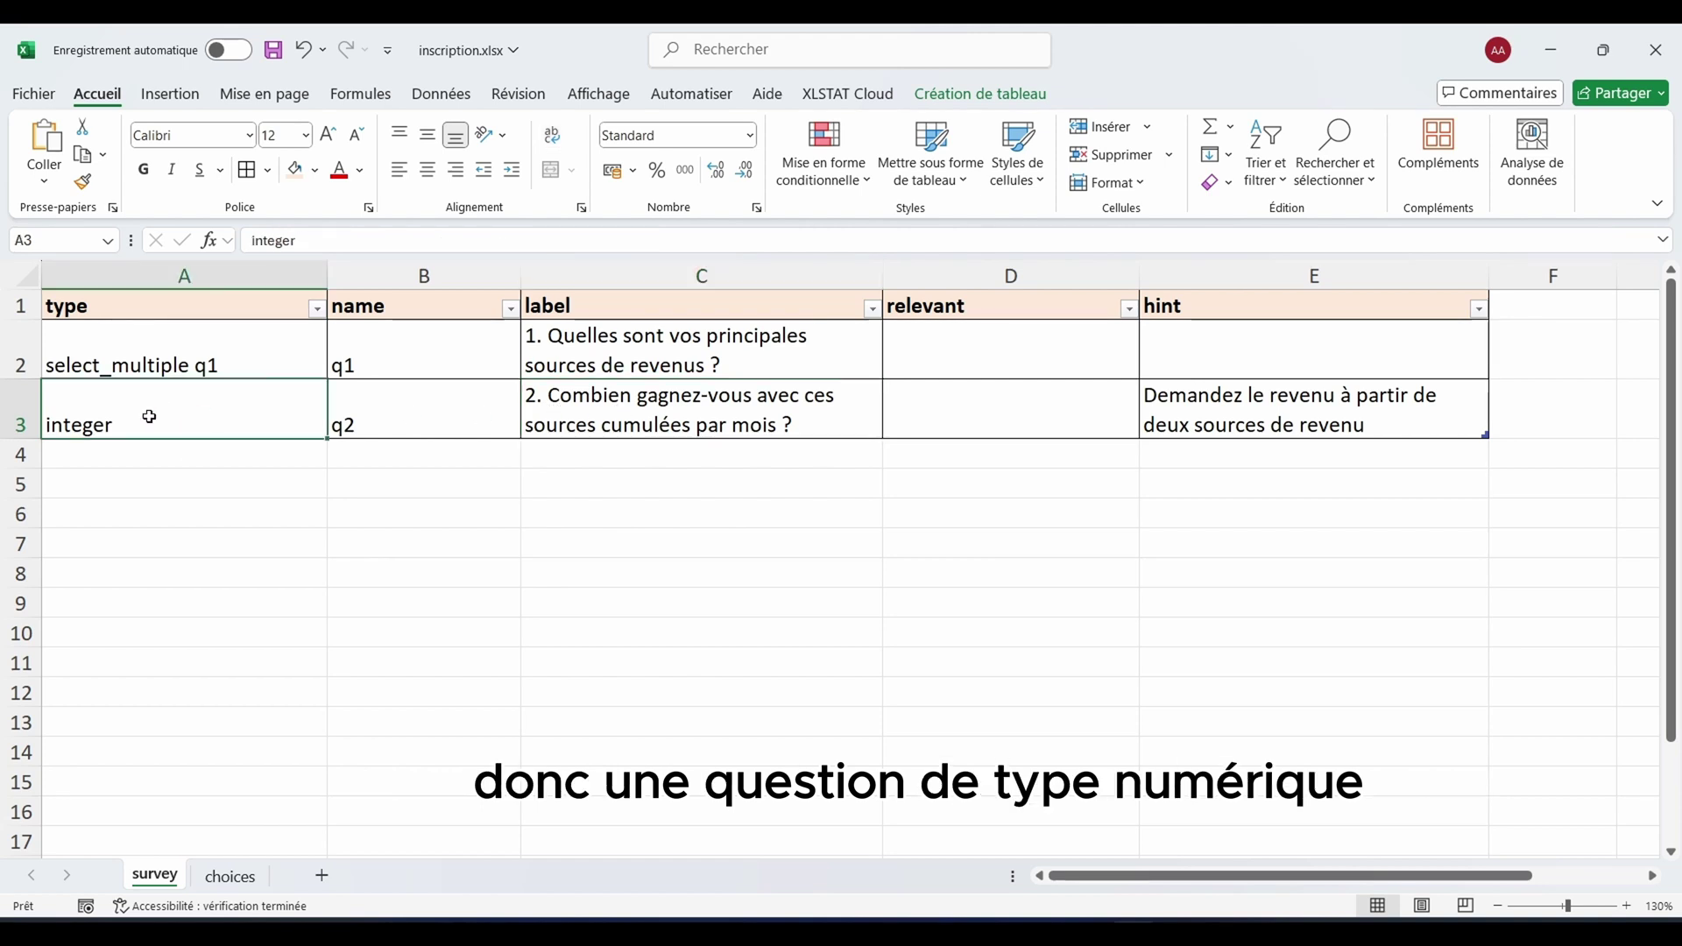
{"action": "left_click", "coordinate": [231, 876]}
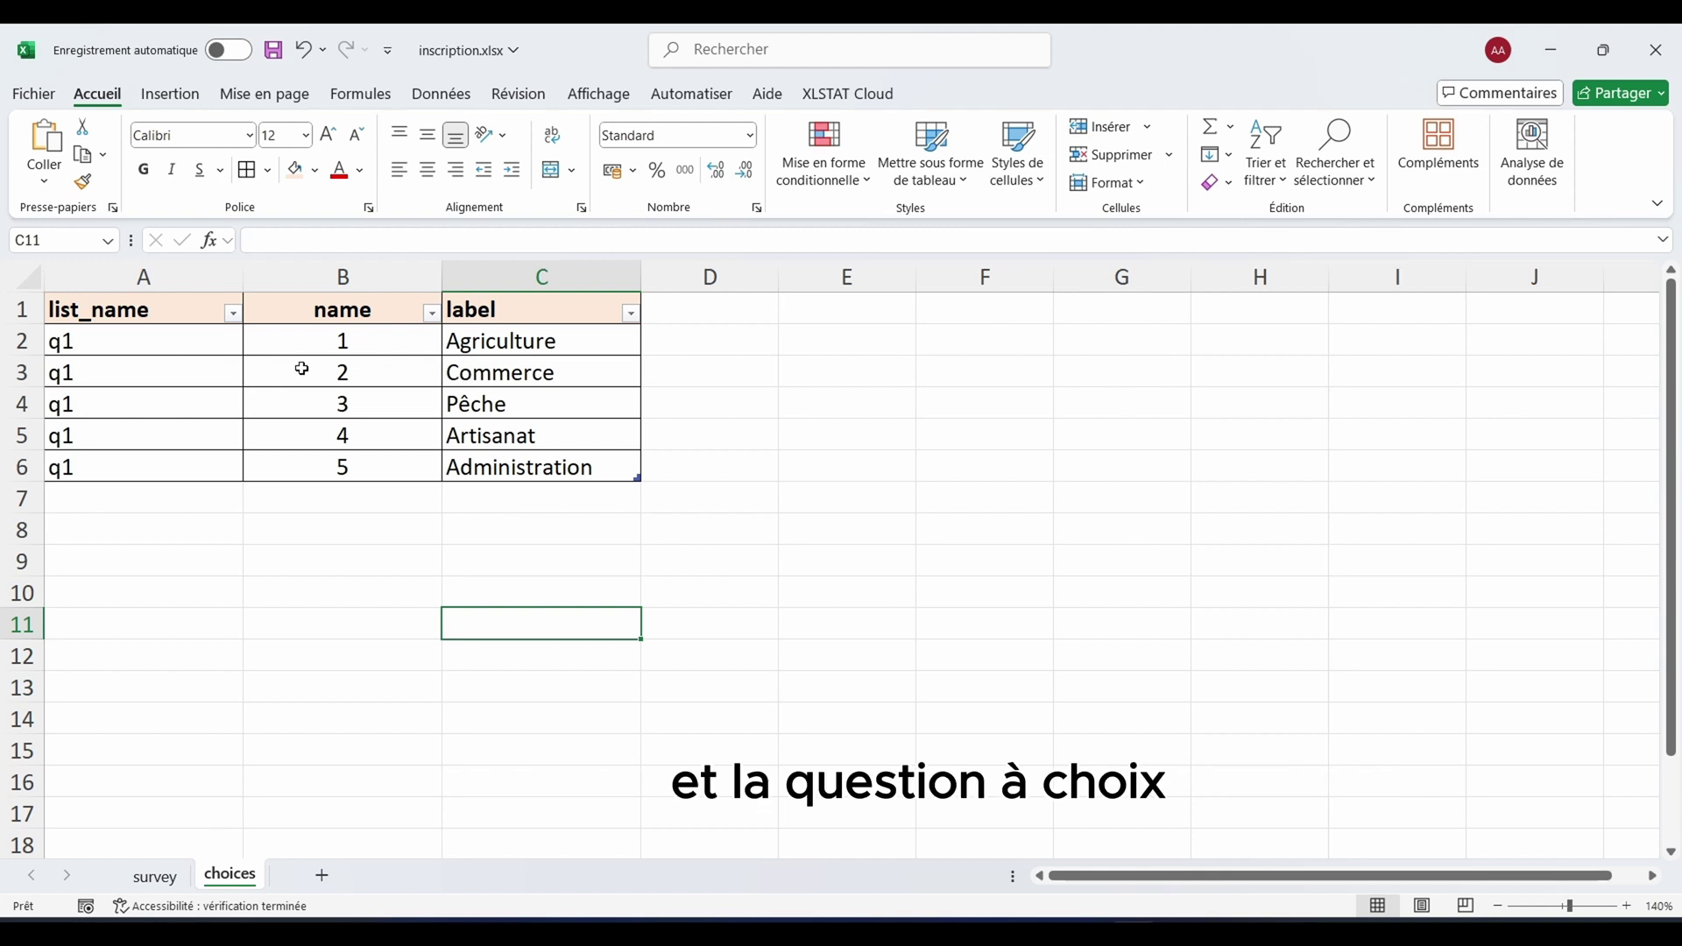
{"action": "left_click", "coordinate": [176, 883]}
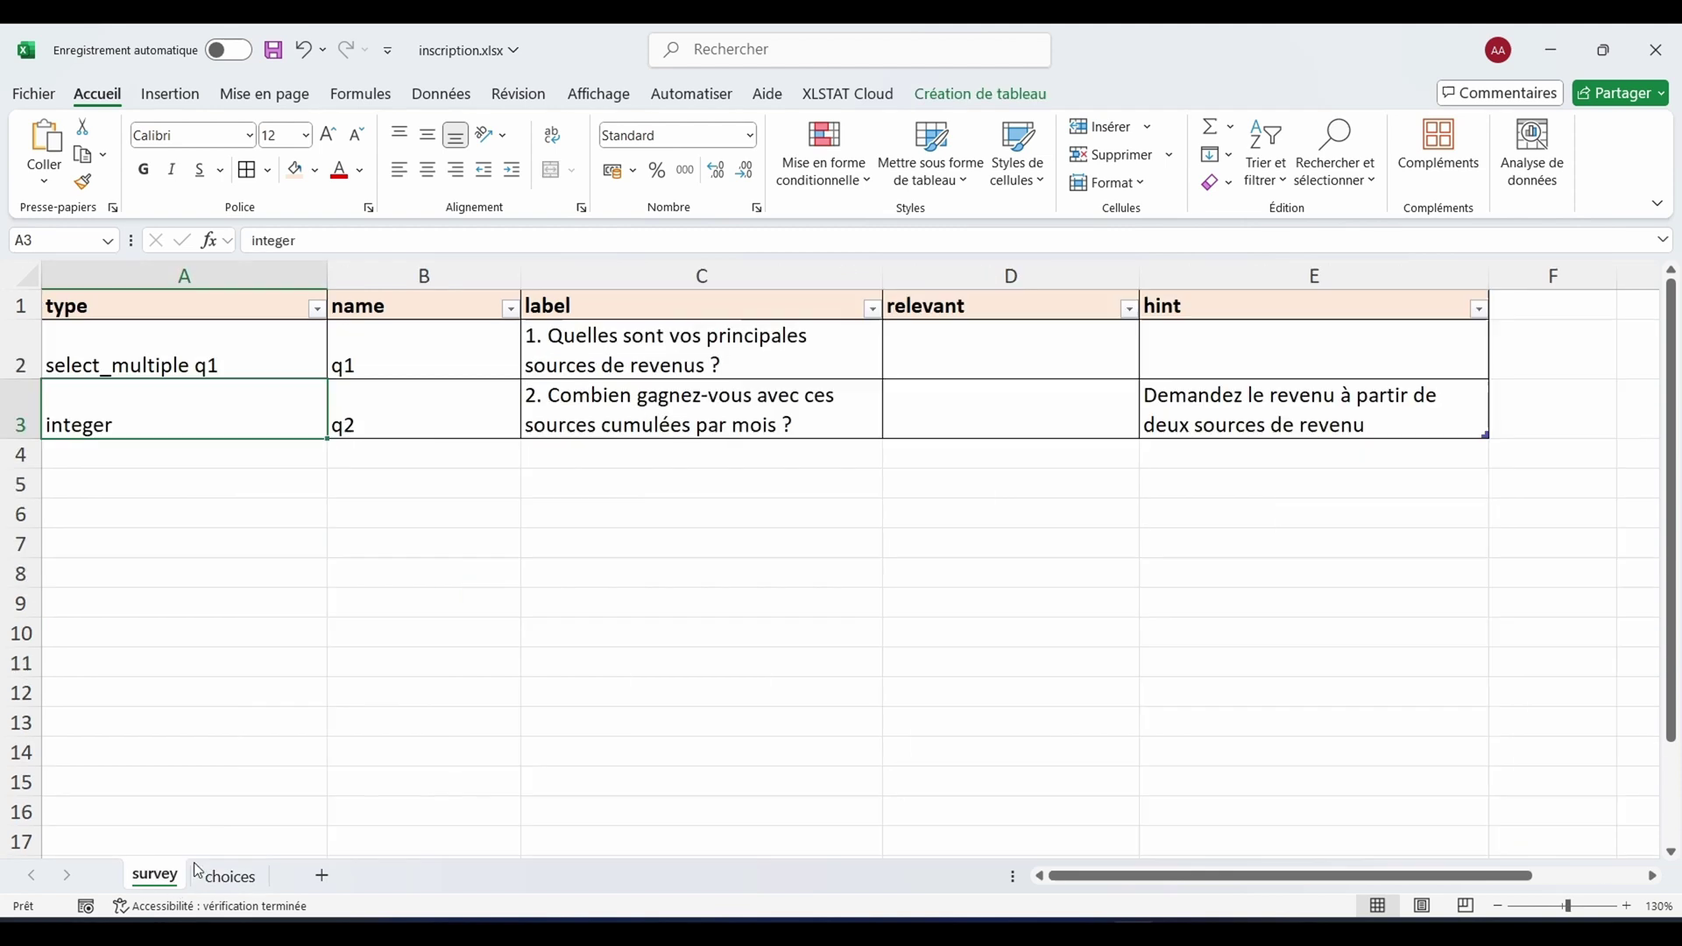
{"action": "left_click", "coordinate": [696, 425]}
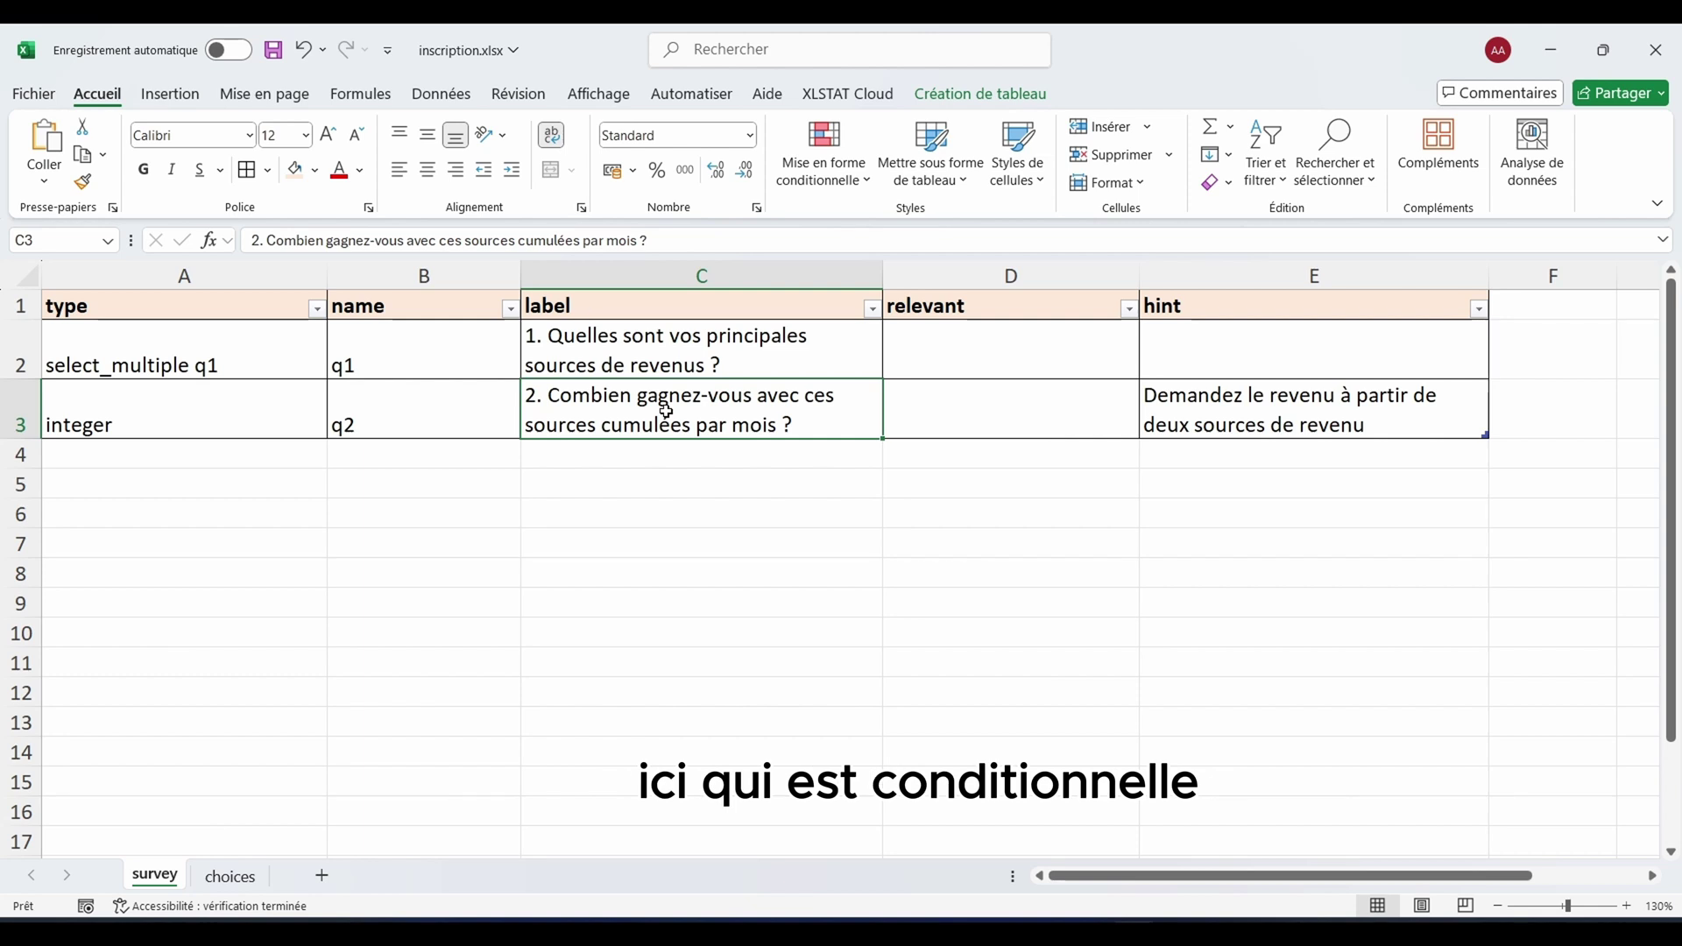
{"action": "left_click", "coordinate": [1010, 412]}
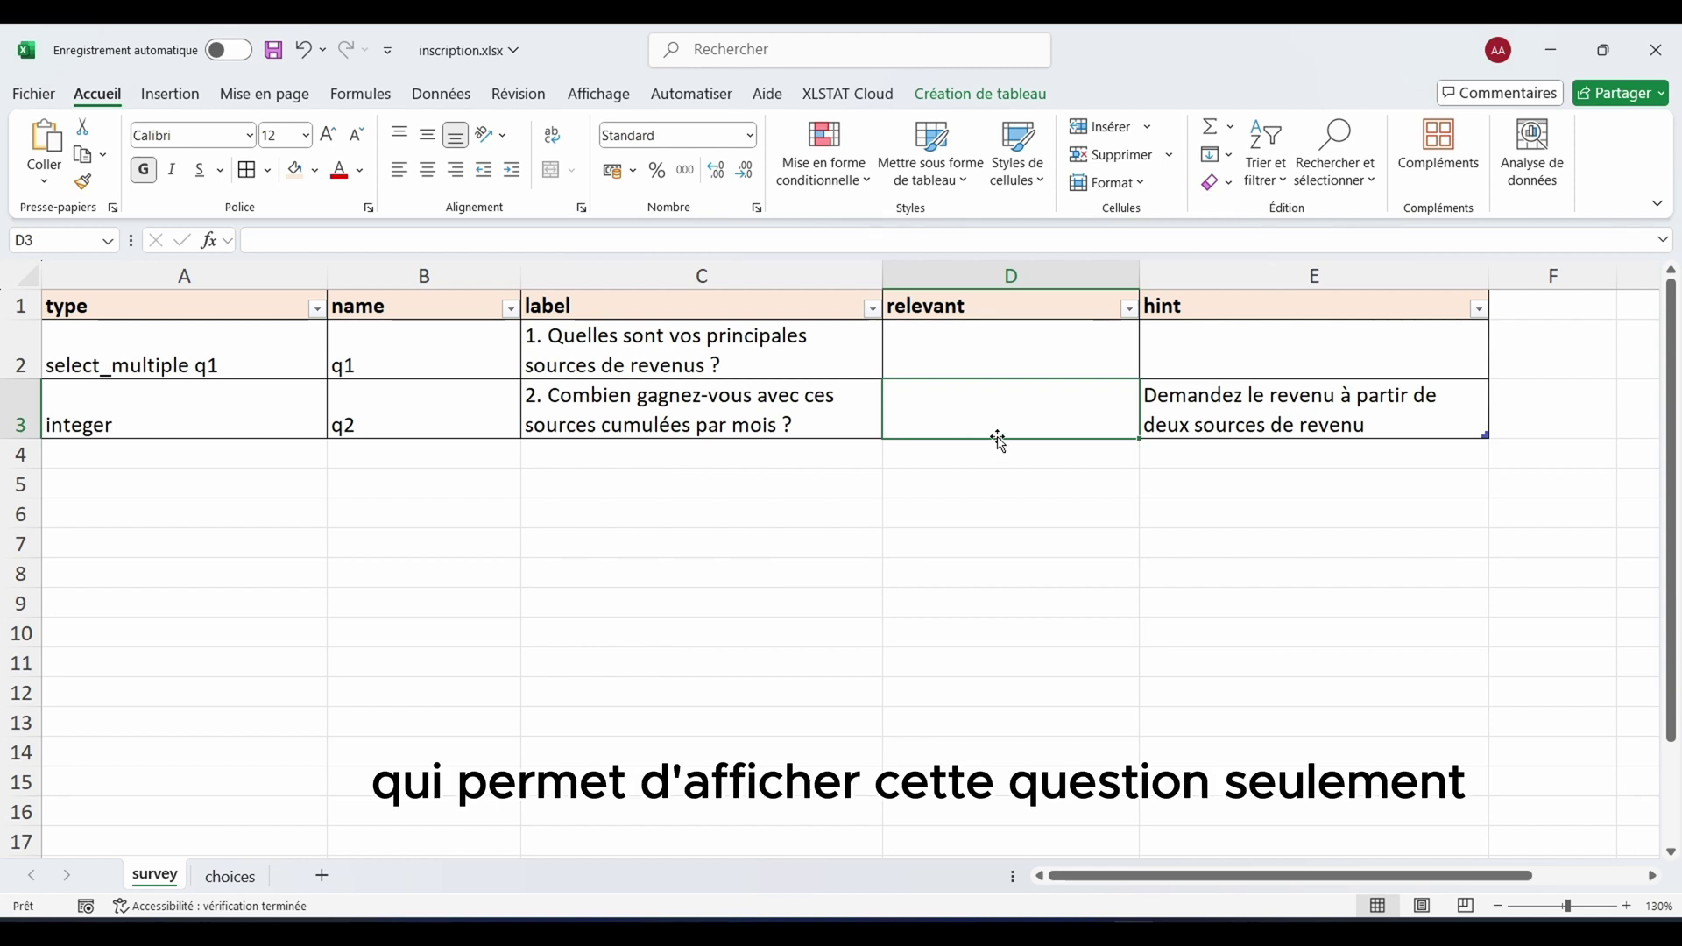
{"action": "left_click", "coordinate": [729, 410]}
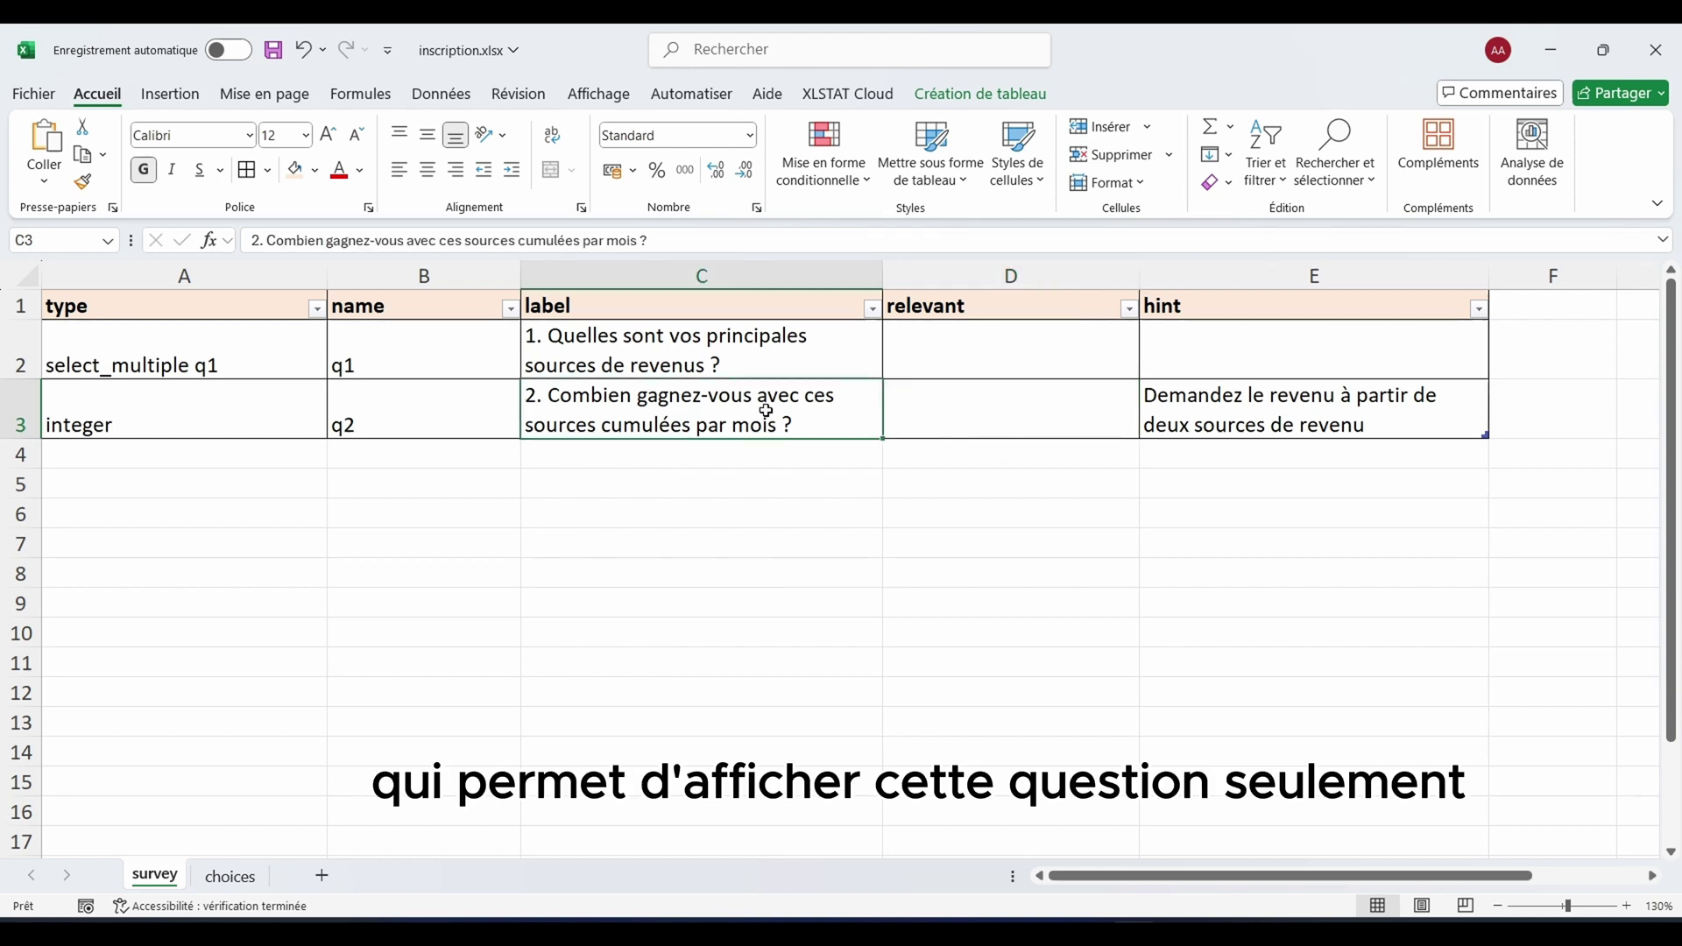
{"action": "left_click", "coordinate": [986, 426]}
{"action": "left_click", "coordinate": [749, 344]}
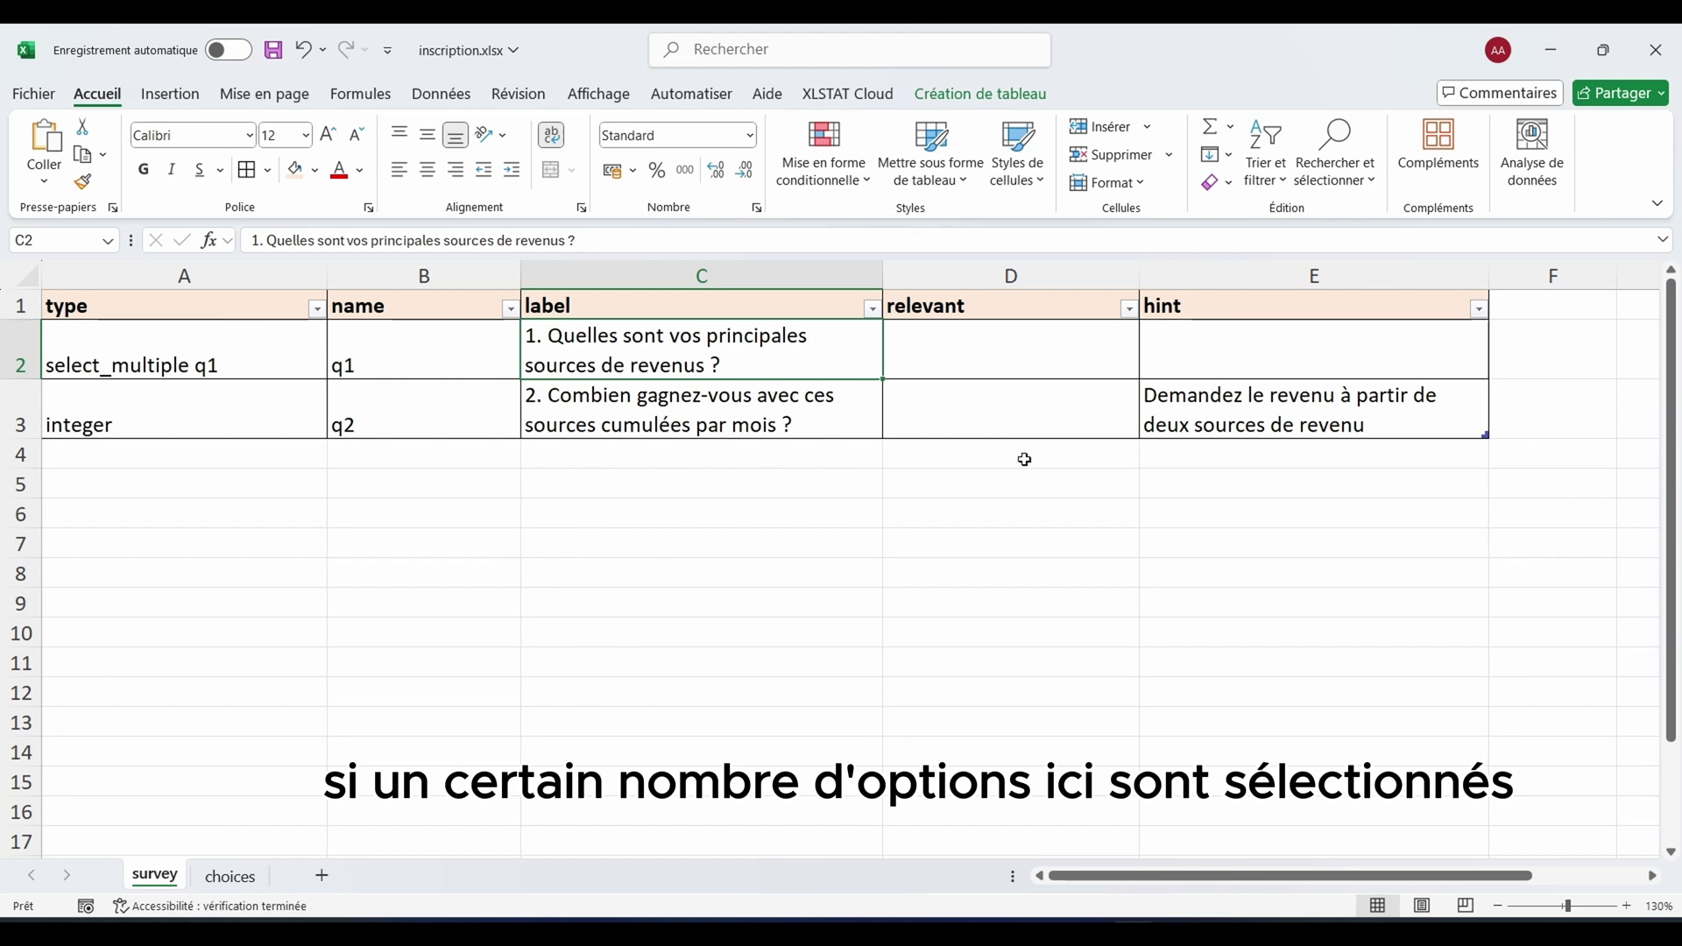
{"action": "left_click", "coordinate": [1023, 428]}
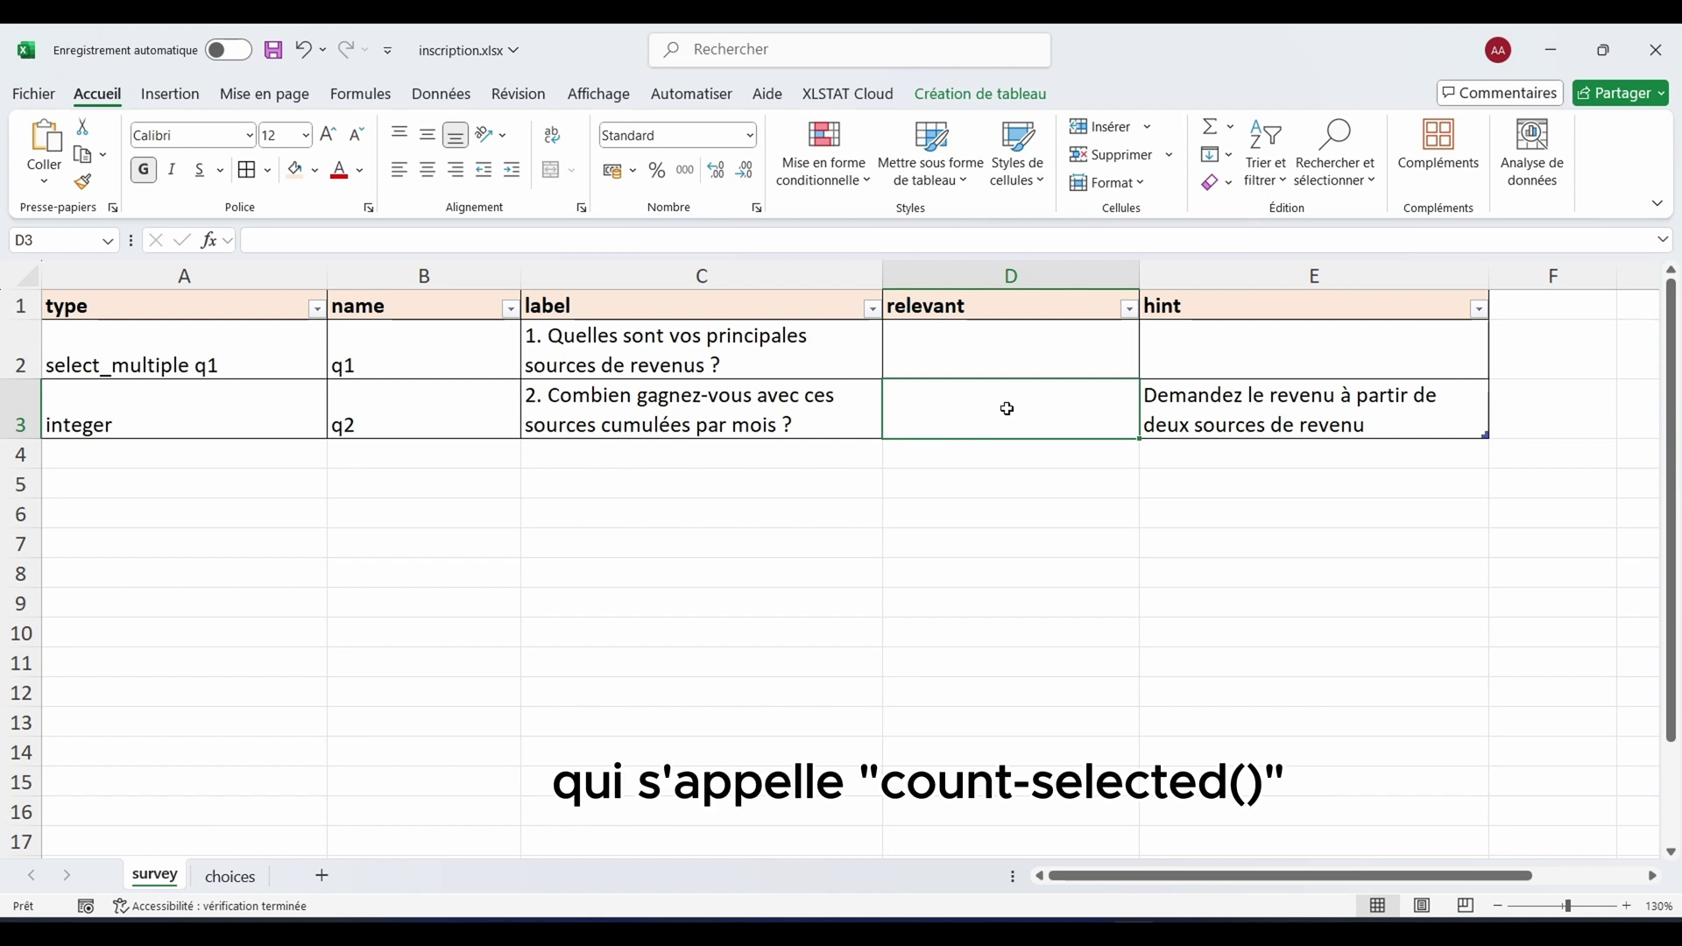
Enter count-selected() in cell D3, then reopen D3 with the cursor at the text's end
{"action": "type", "text": "co"}
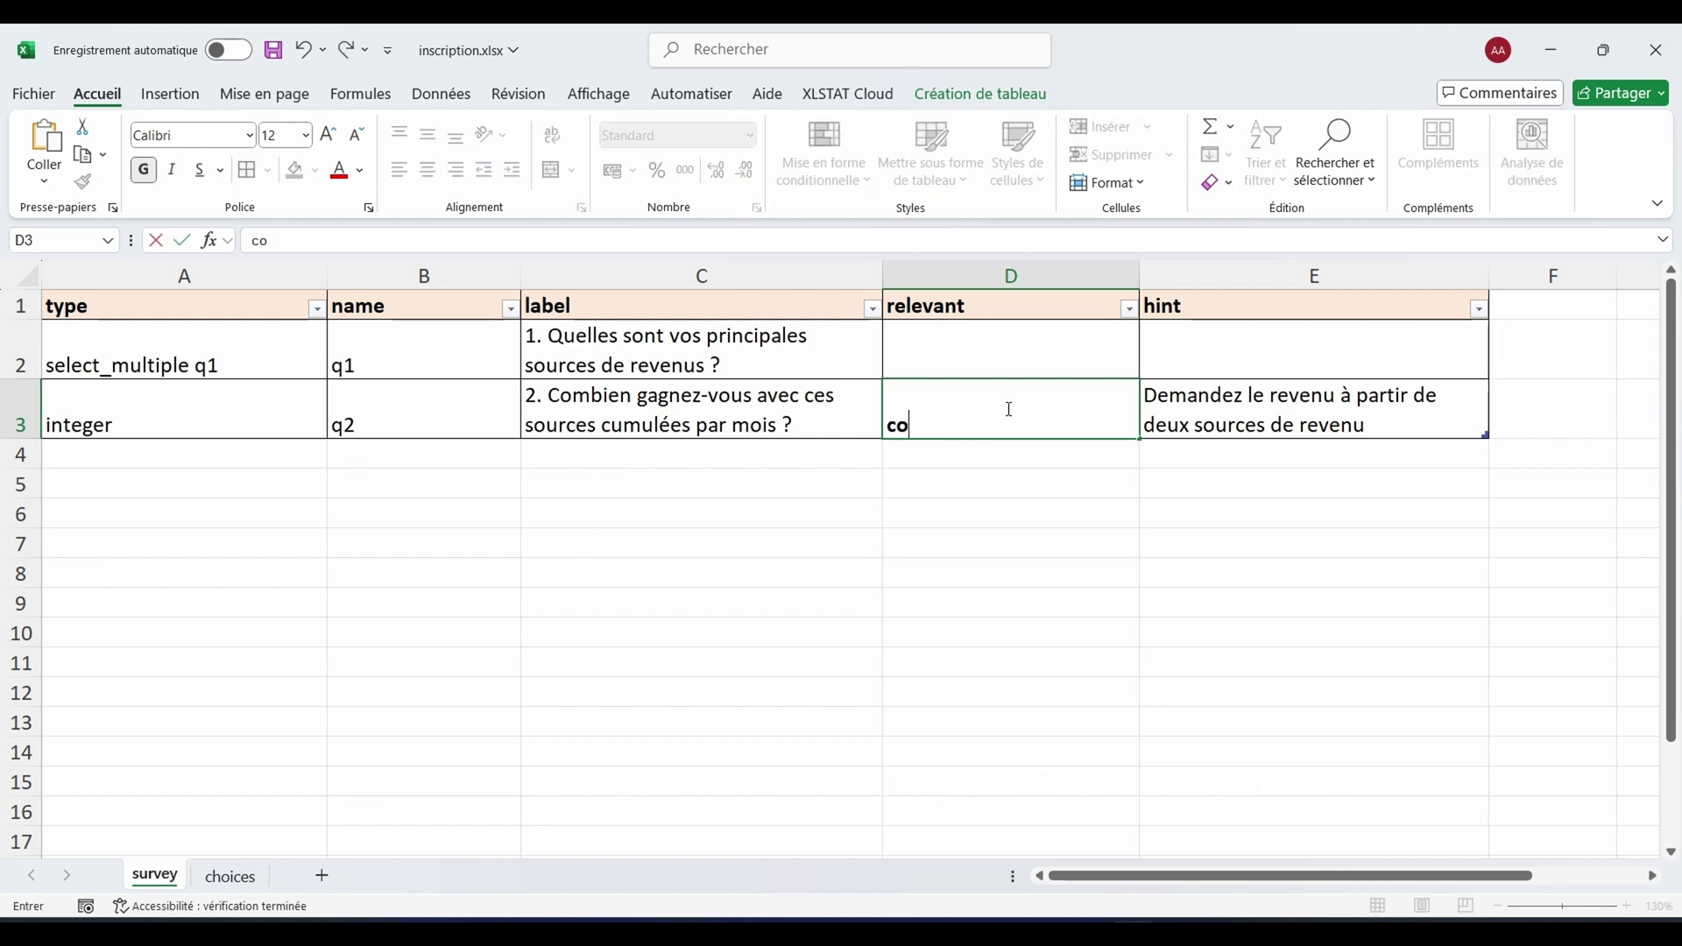
{"action": "type", "text": "unt-selec"}
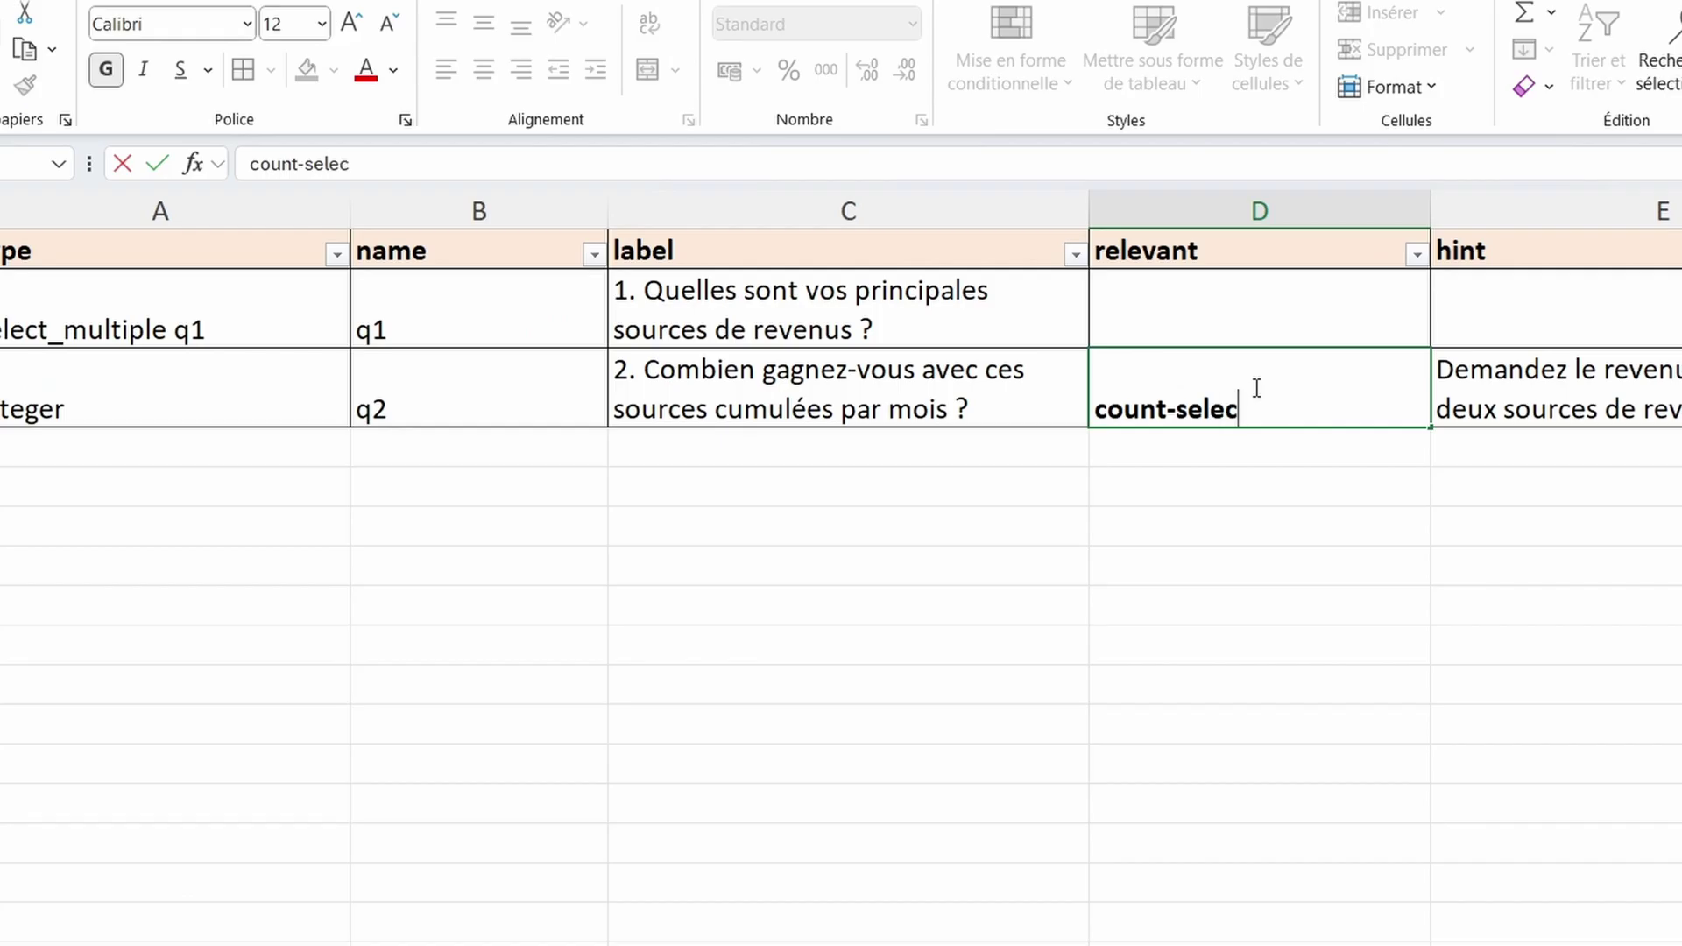
{"action": "type", "text": "ted("}
{"action": "left_click_drag", "start_coordinate": [1349, 392], "coordinate": [1116, 414]}
{"action": "left_click", "coordinate": [1111, 412]}
{"action": "left_click", "coordinate": [890, 323]}
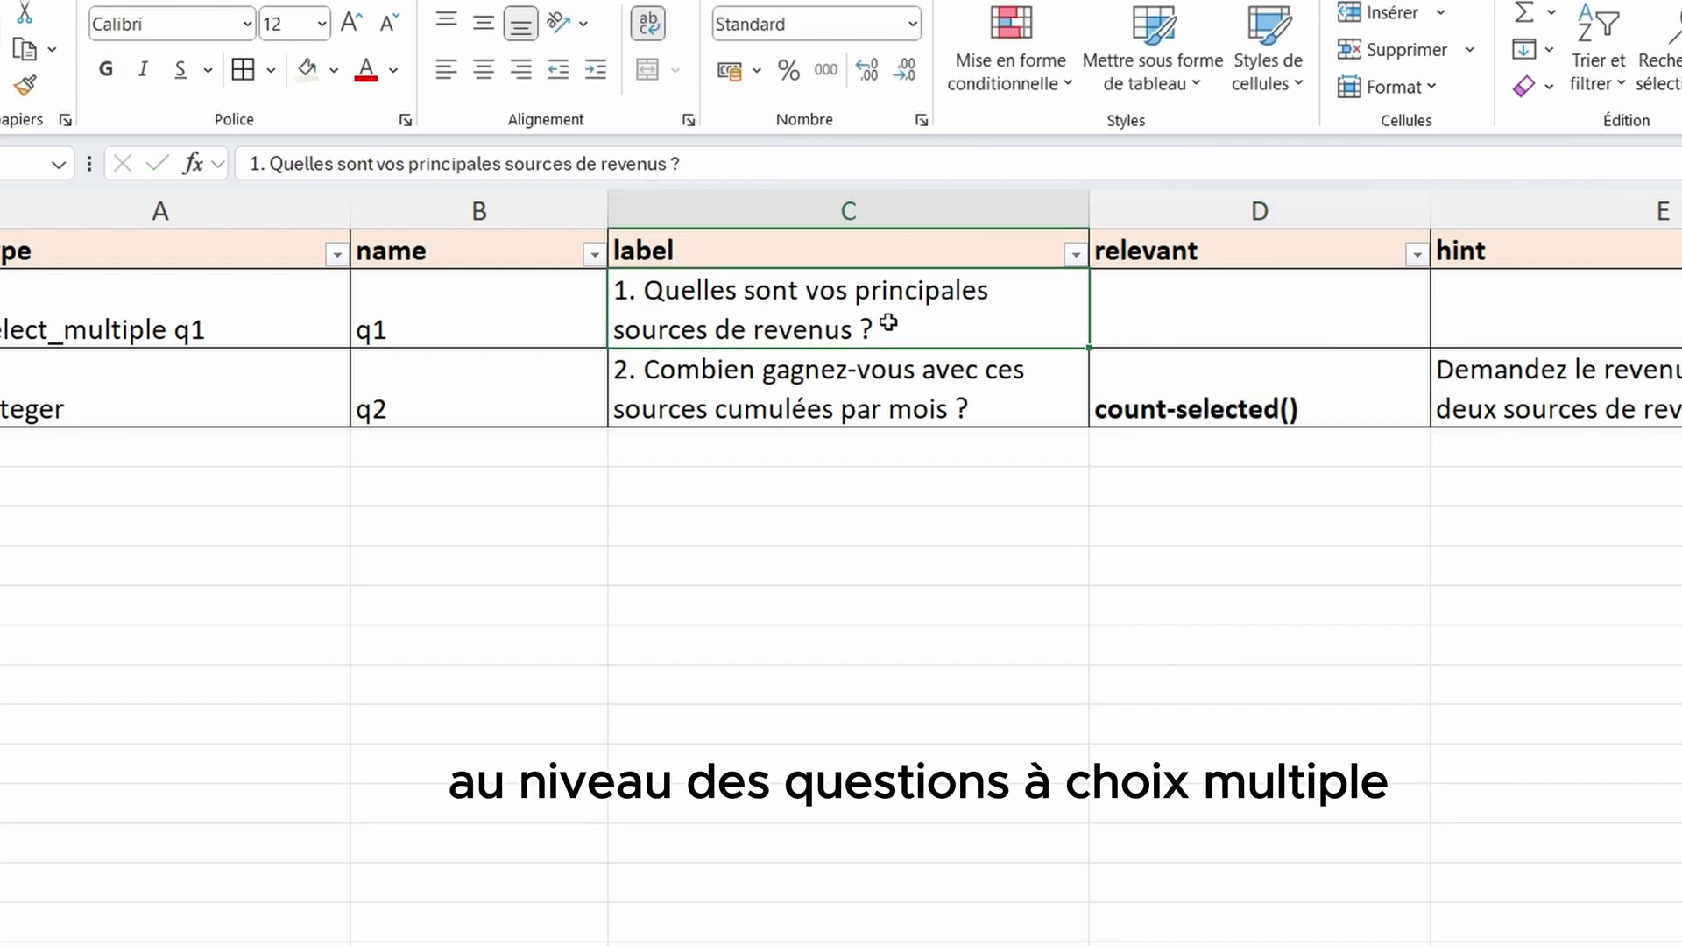
{"action": "left_click", "coordinate": [1357, 405]}
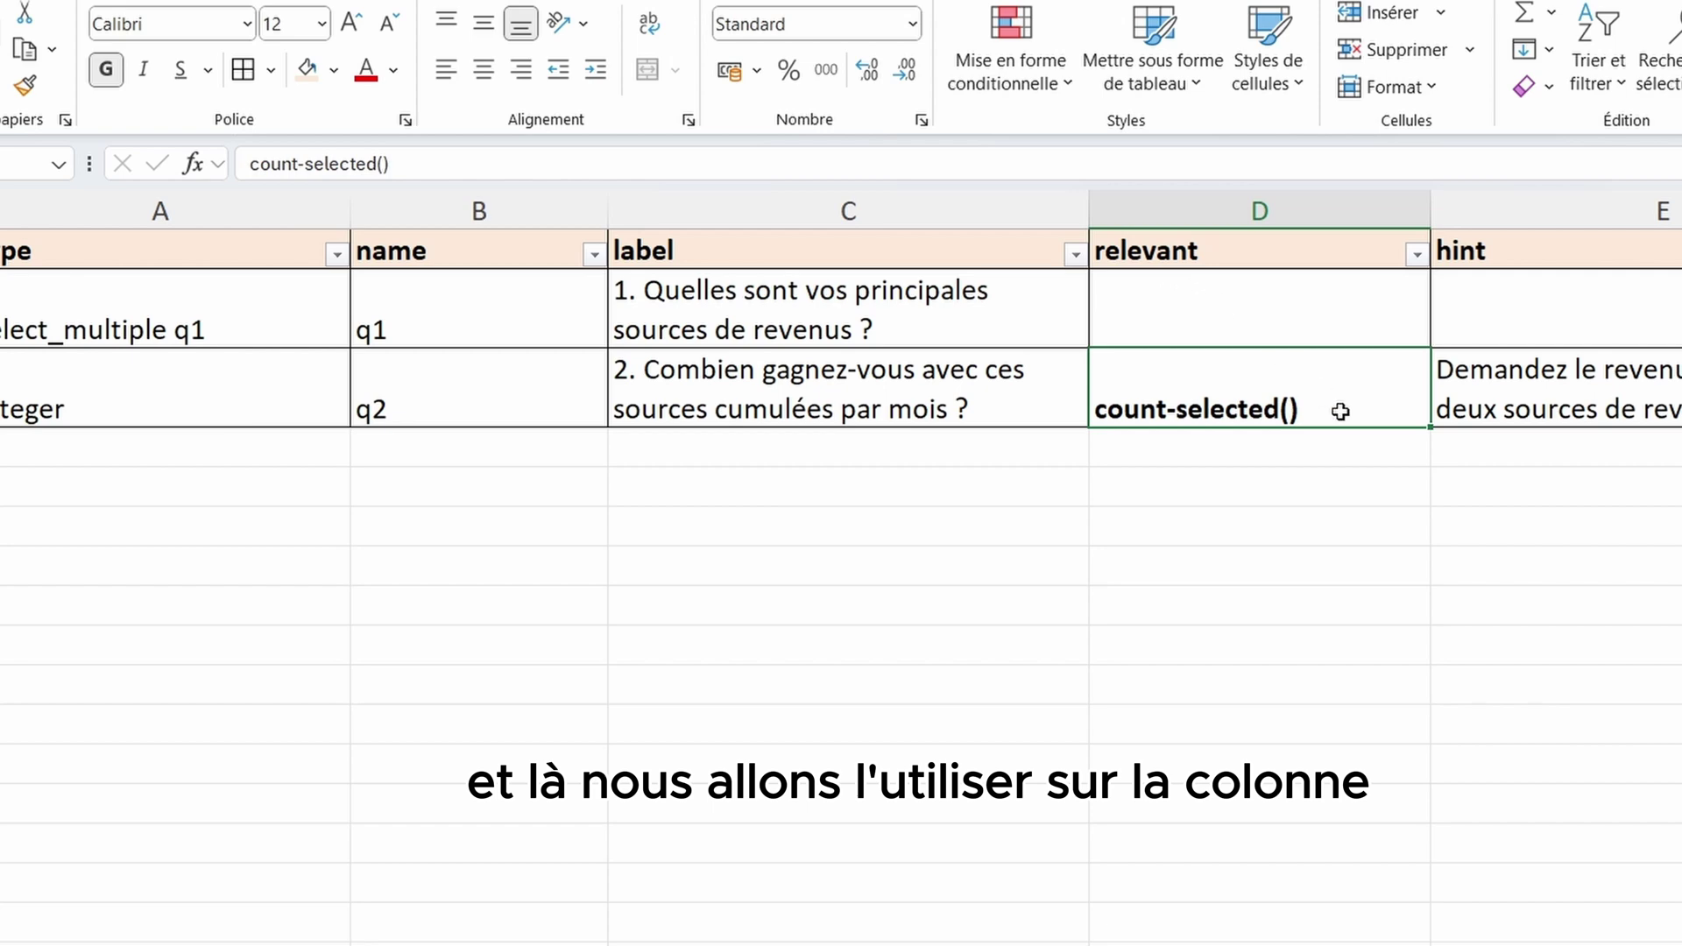
{"action": "double_click", "coordinate": [1281, 410]}
{"action": "key", "text": "End"}
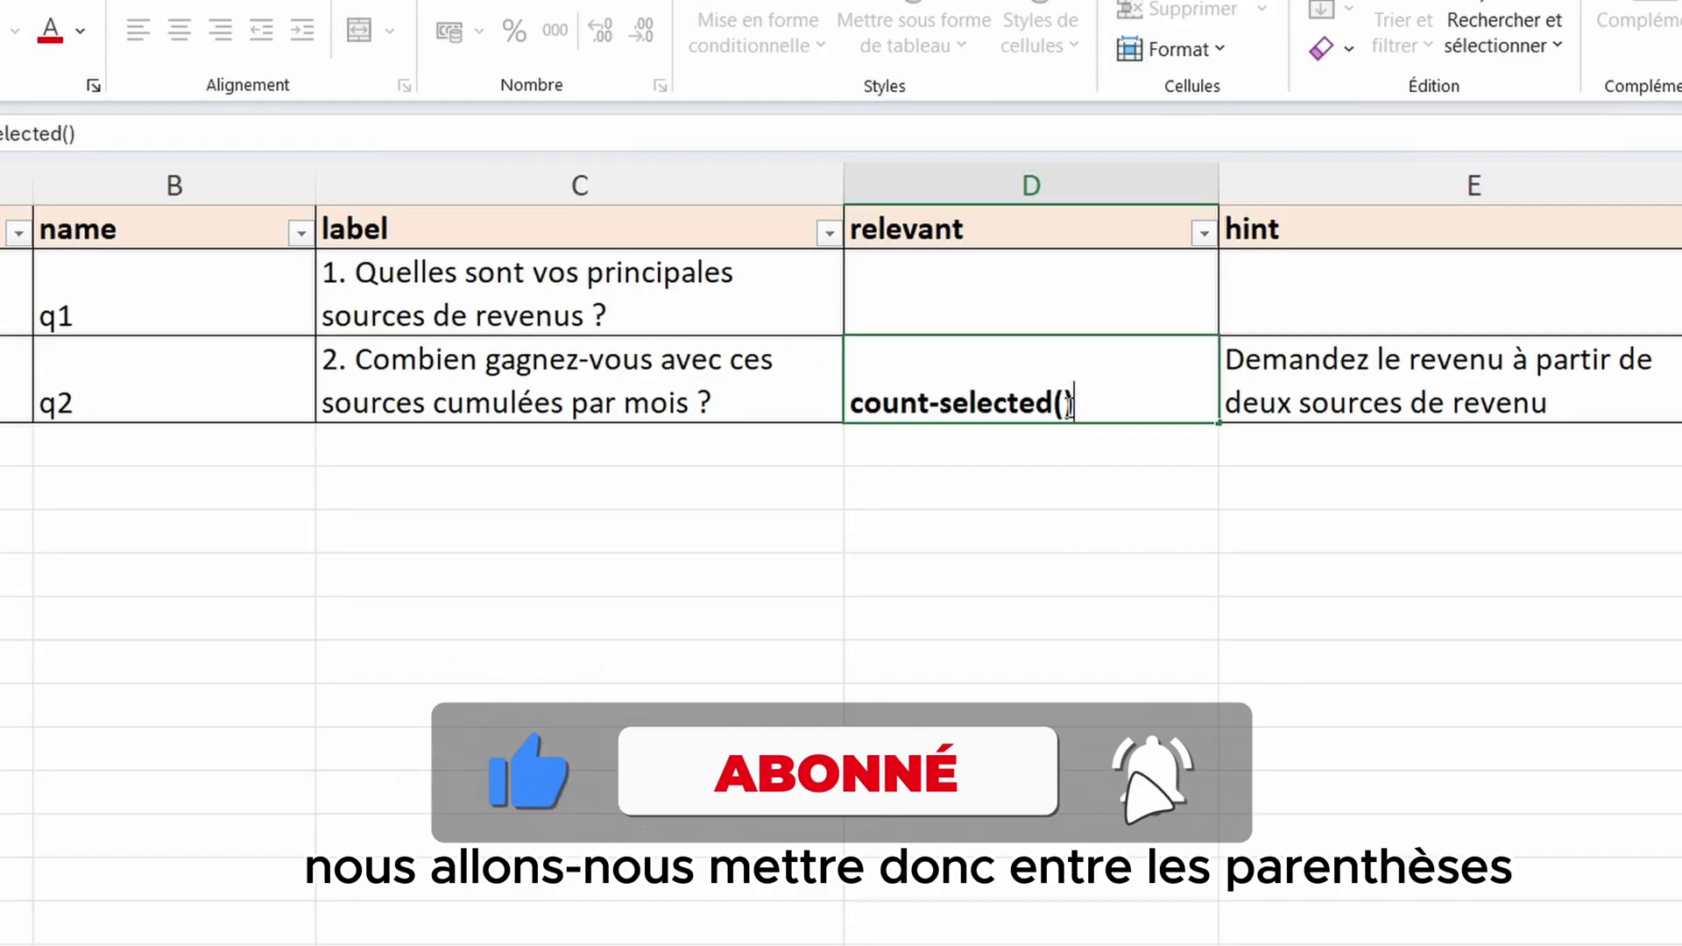
Rewrite D3 as count-selected(${q1})>=2, placing the ${q1} reference inside the parentheses
{"action": "key", "text": "Left"}
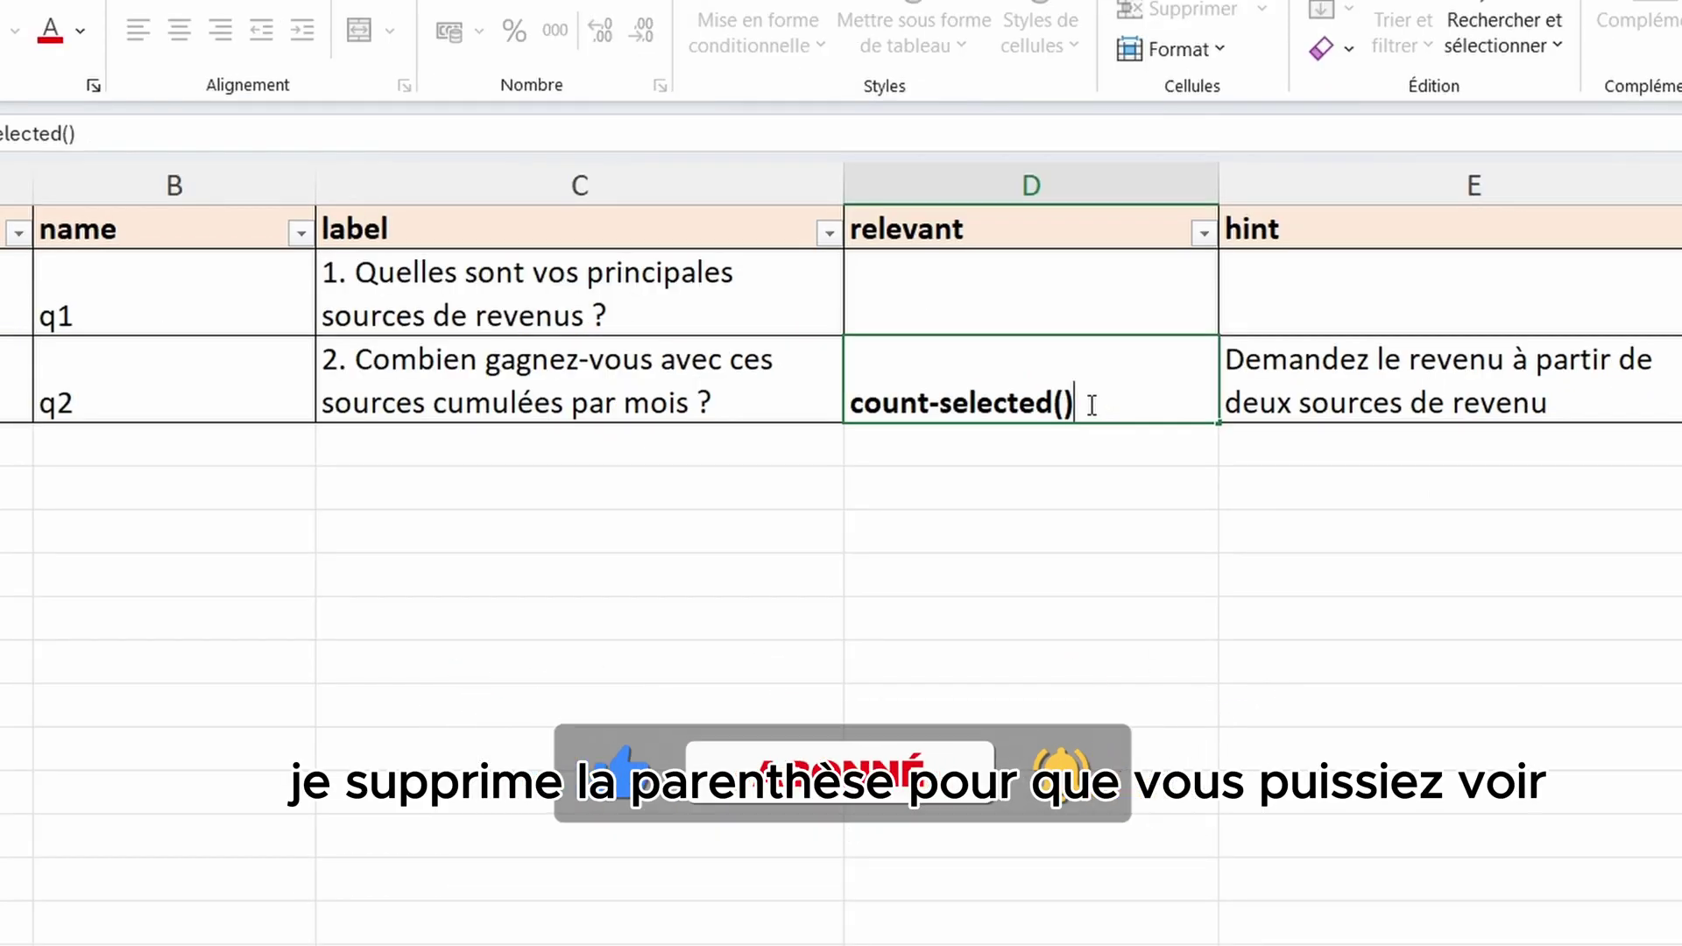
{"action": "key", "text": "Delete"}
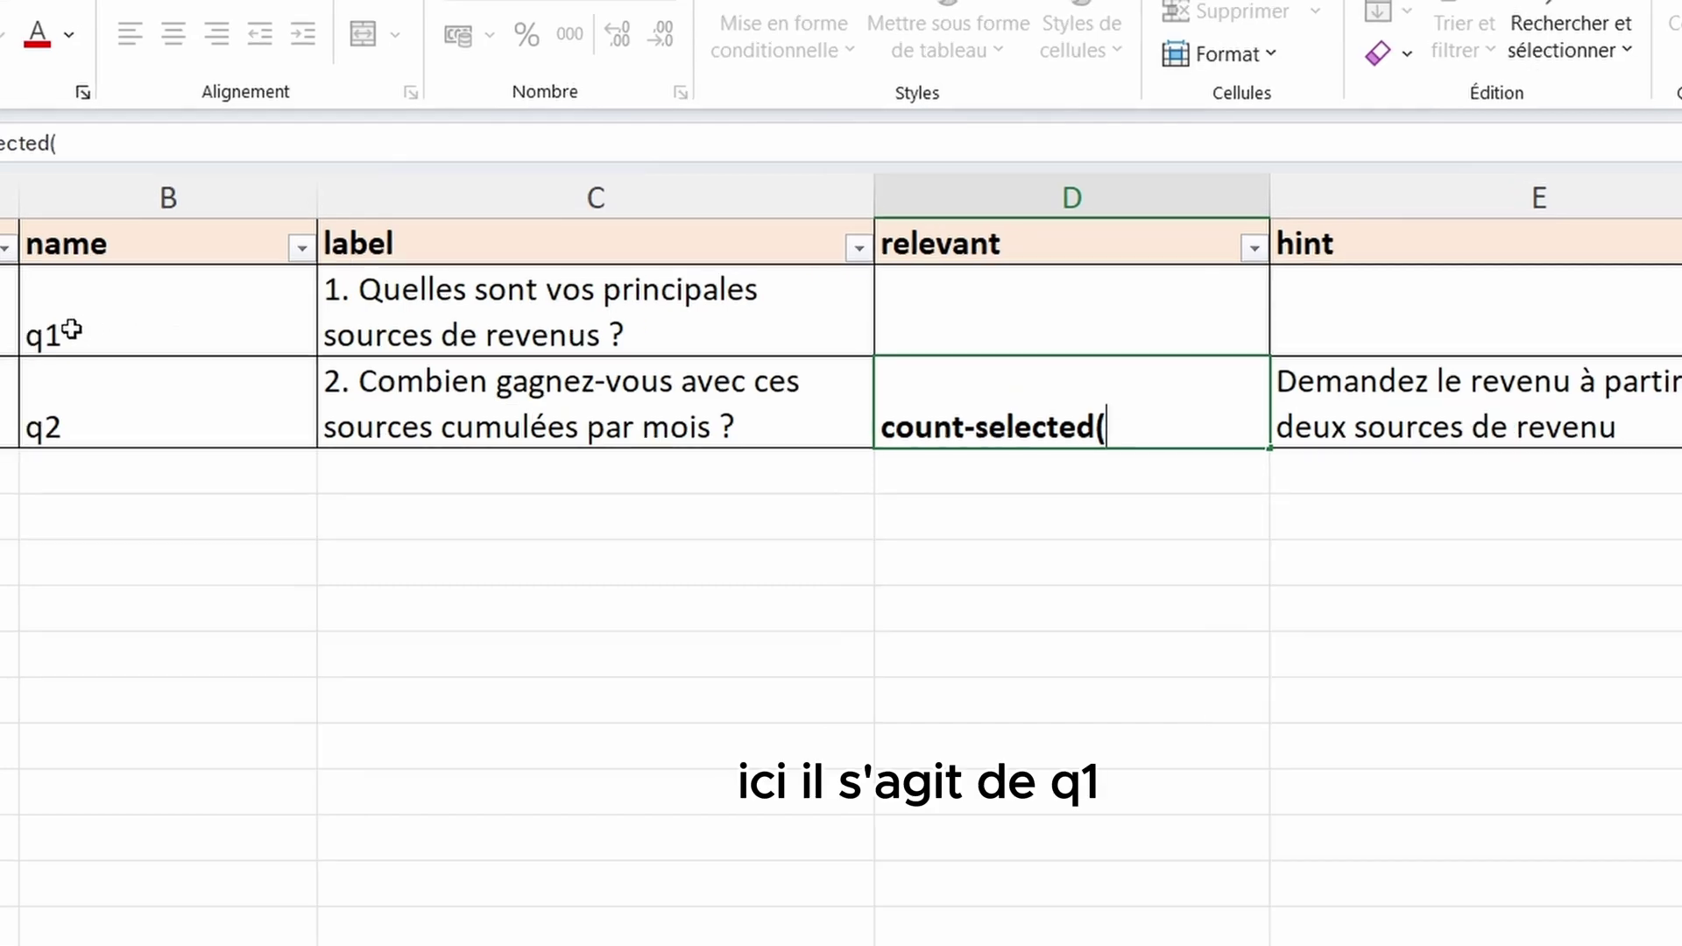
{"action": "type", "text": "q1"}
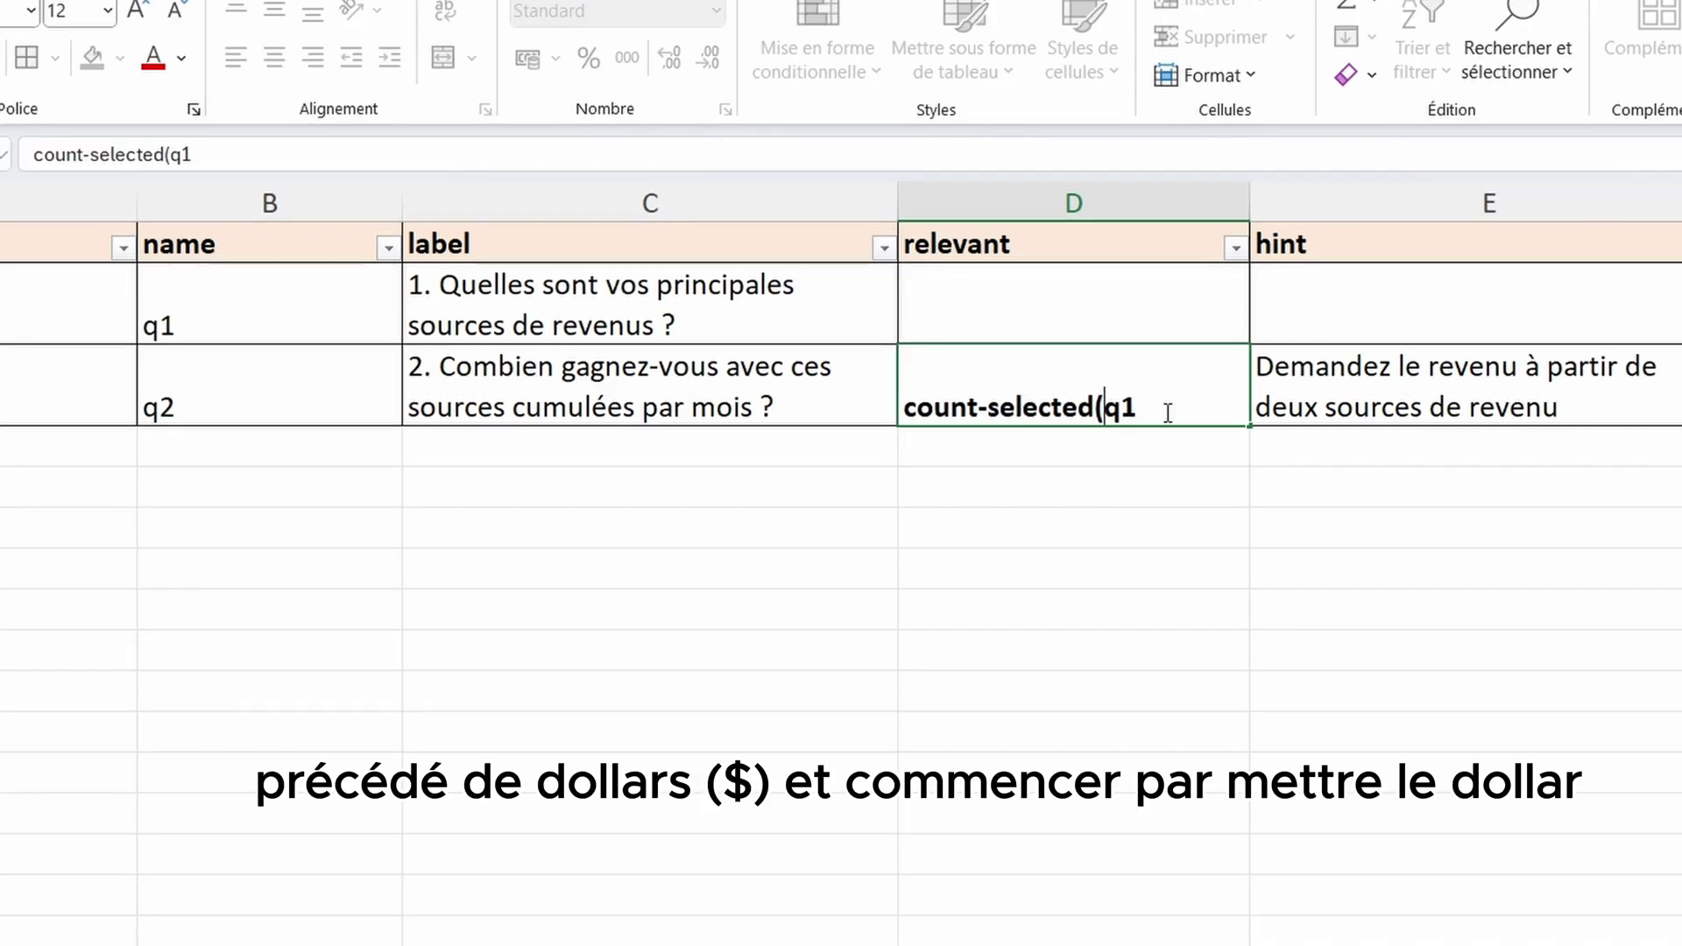
{"action": "type", "text": "$"}
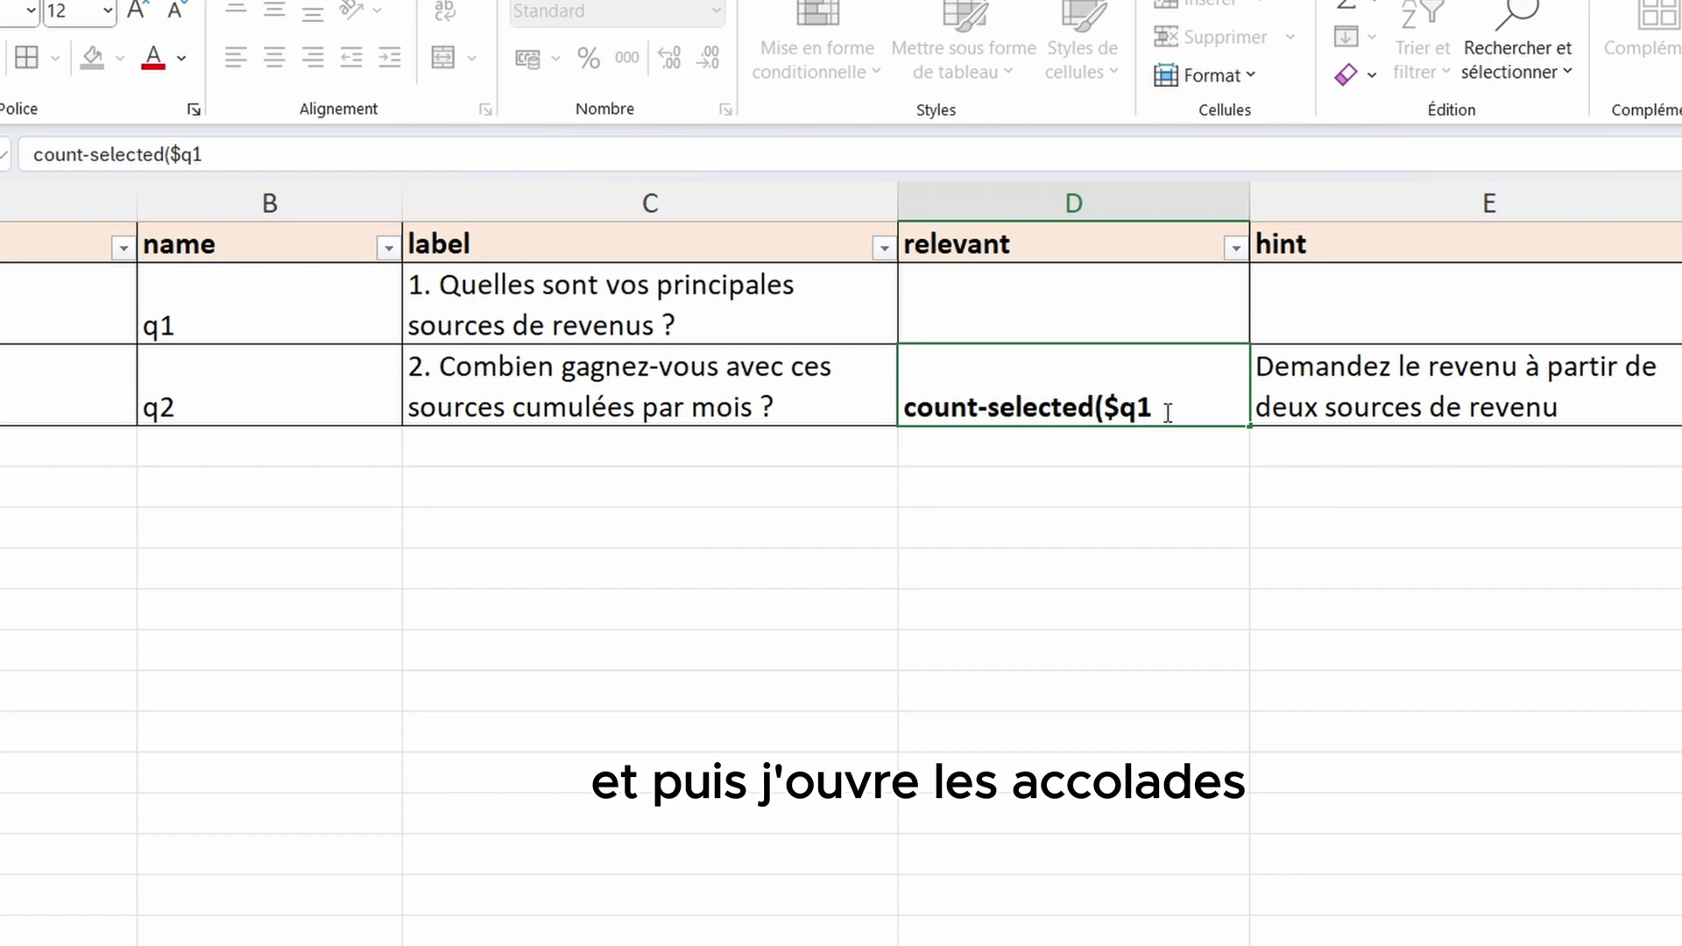
{"action": "type", "text": "{q1"}
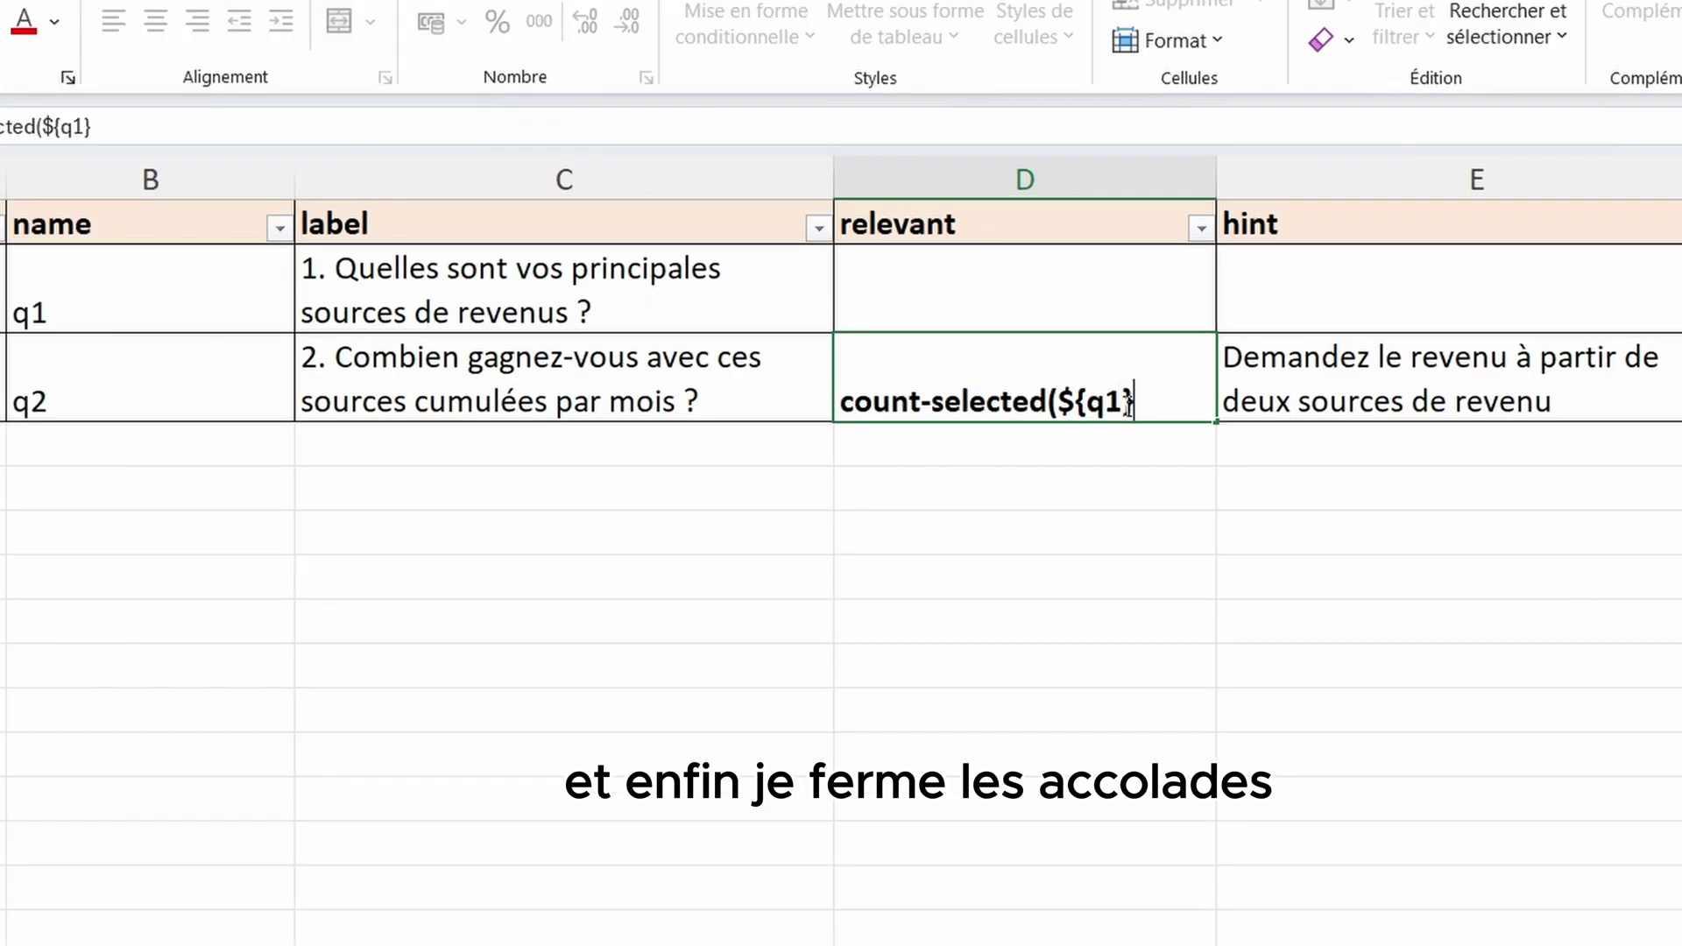
{"action": "left_click_drag", "start_coordinate": [1133, 403], "coordinate": [1080, 404]}
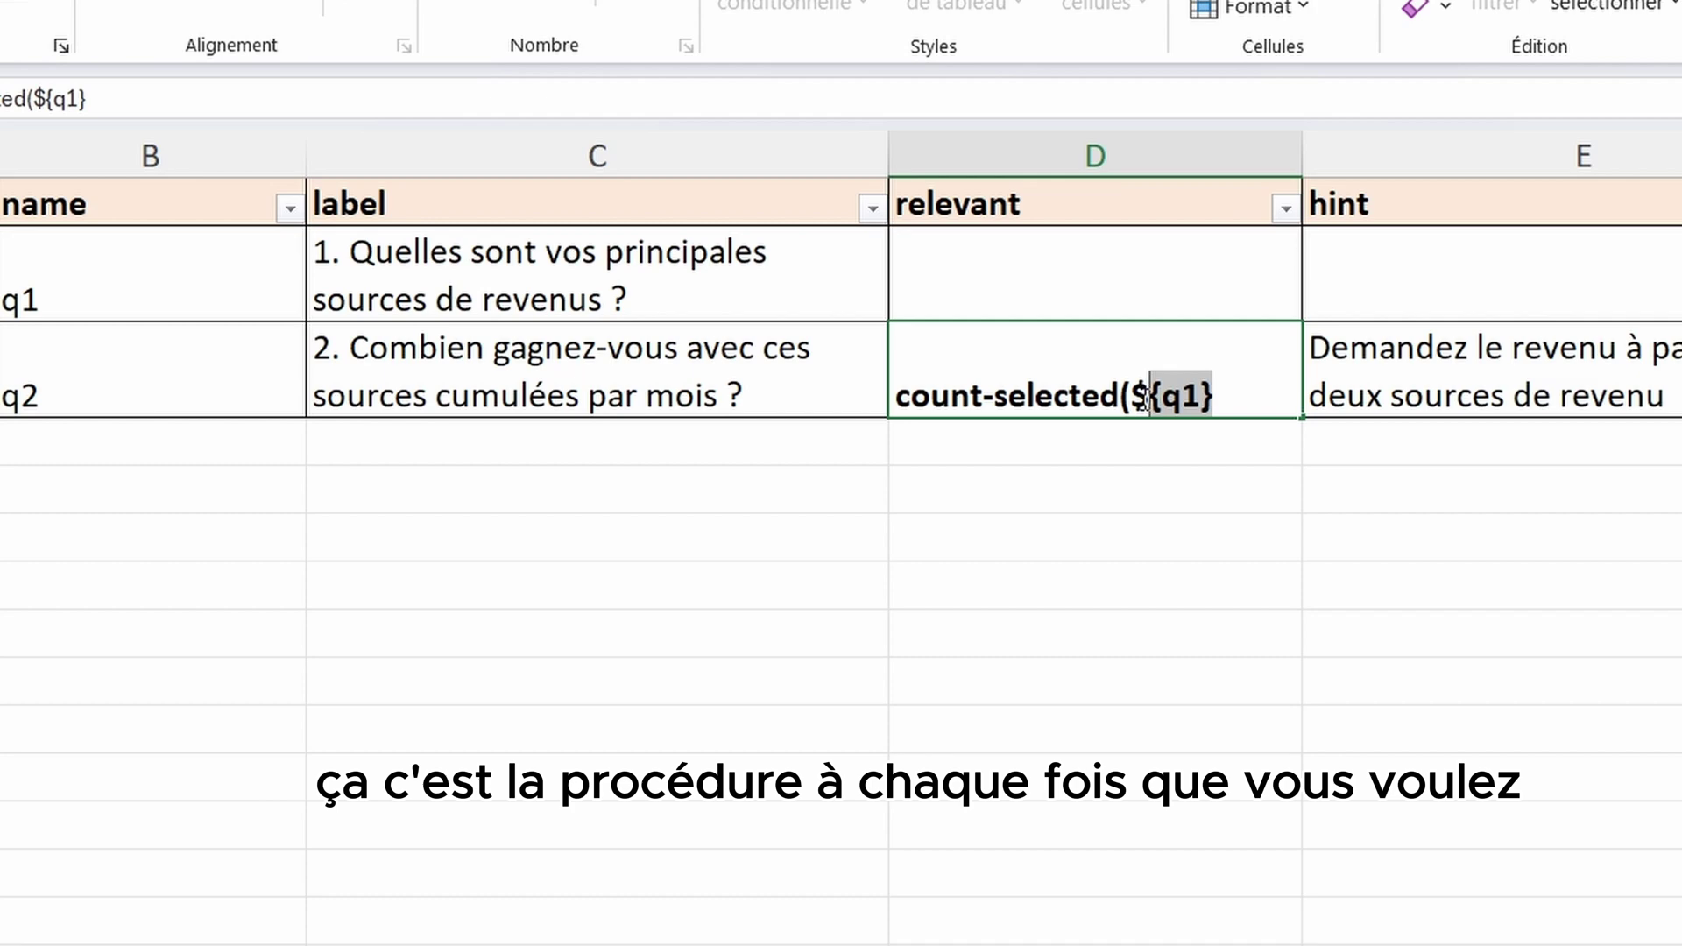
{"action": "left_click", "coordinate": [1201, 398]}
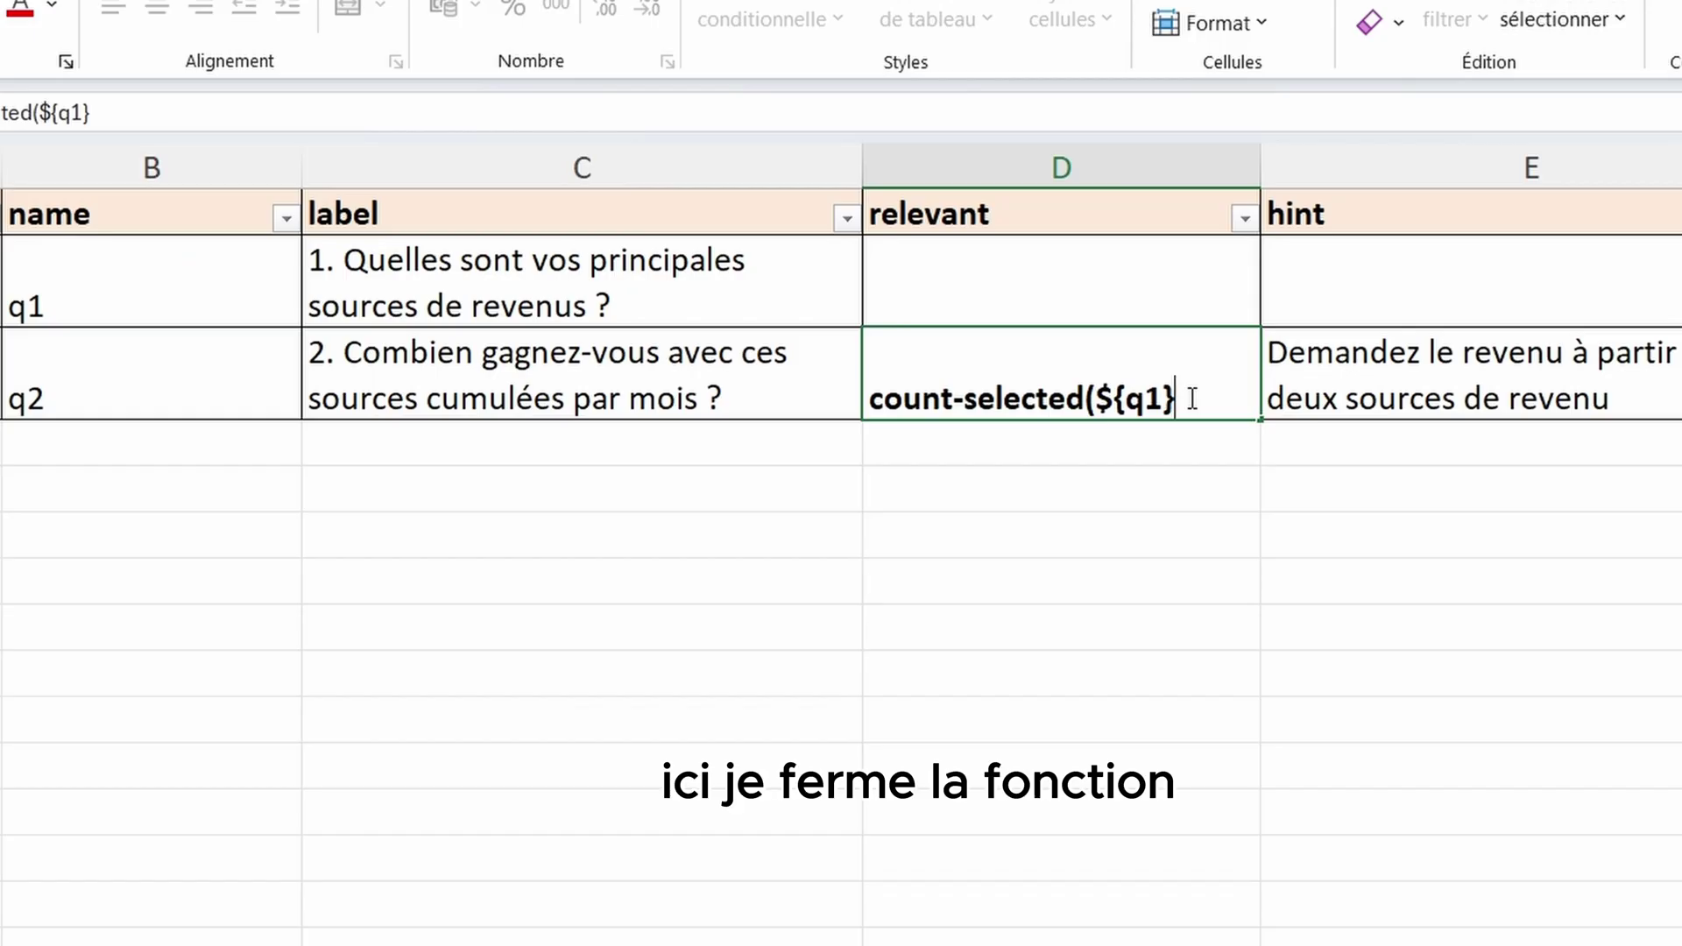
{"action": "type", "text": ")"}
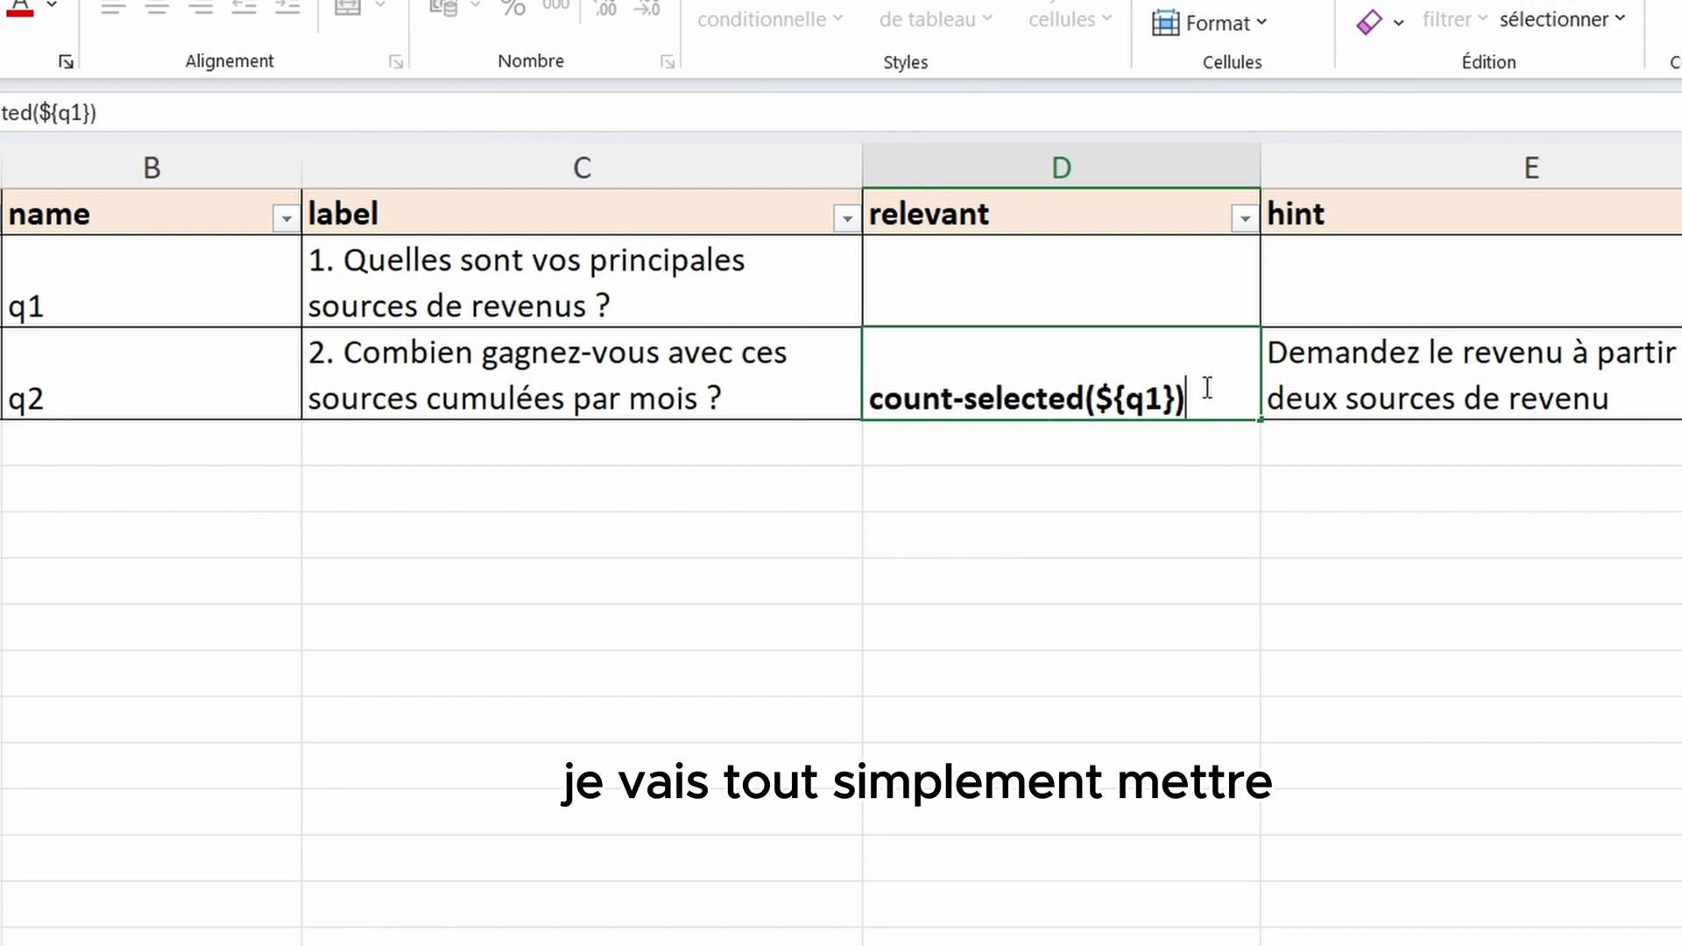
{"action": "type", "text": ">"}
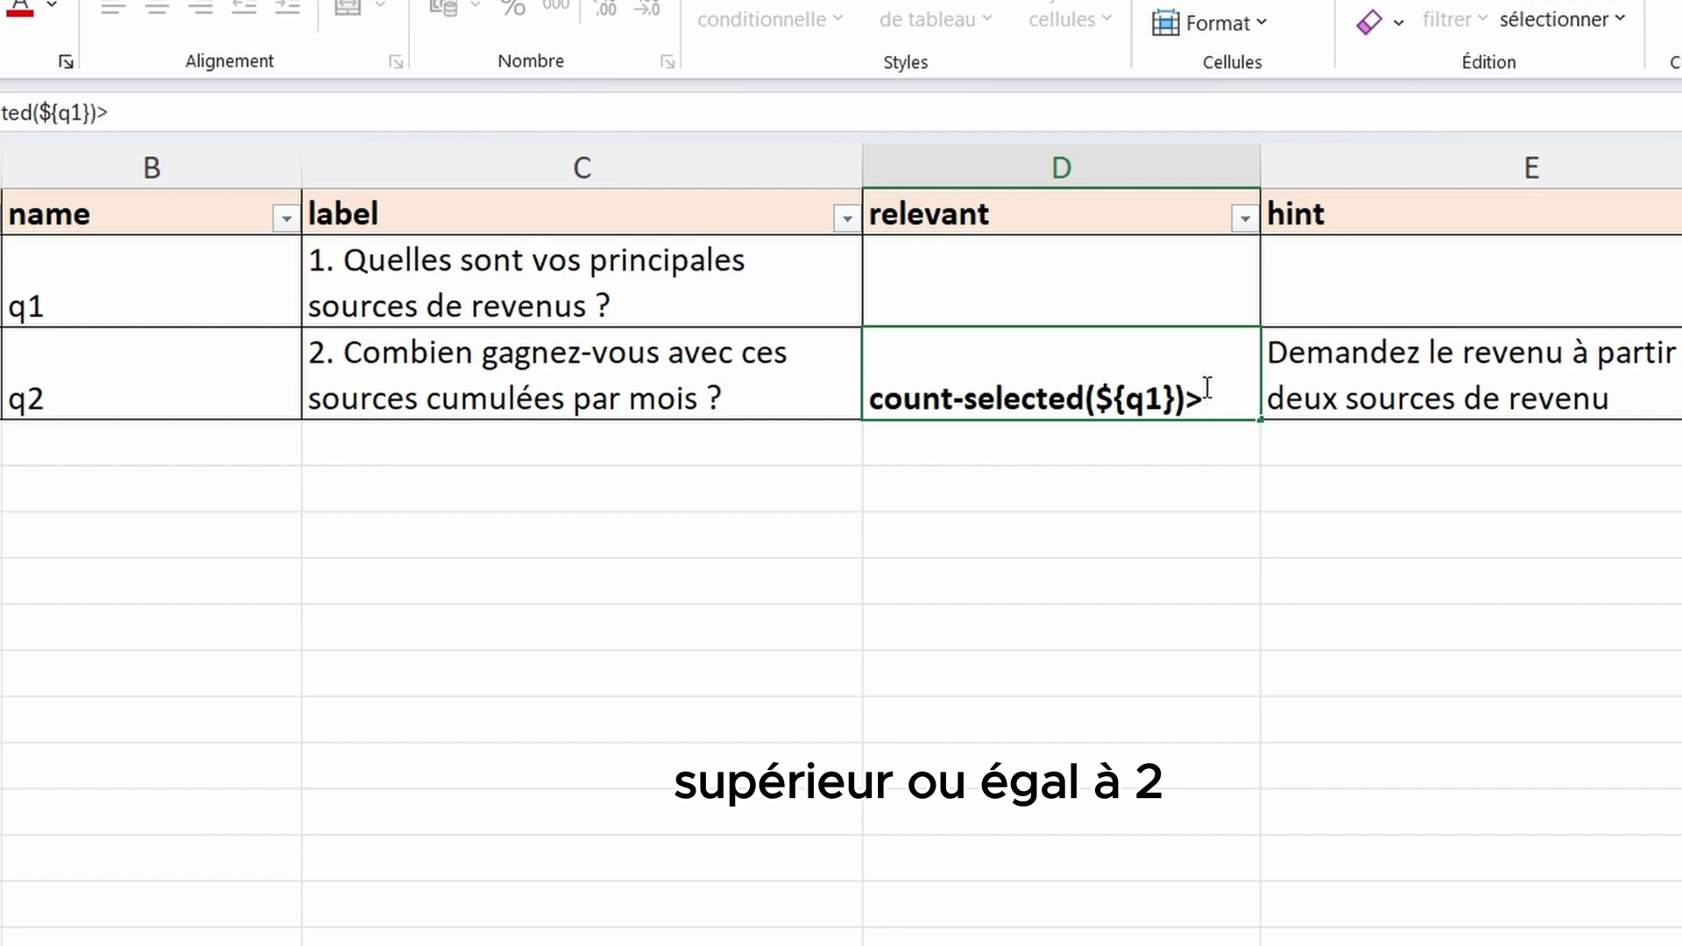
{"action": "type", "text": "=2"}
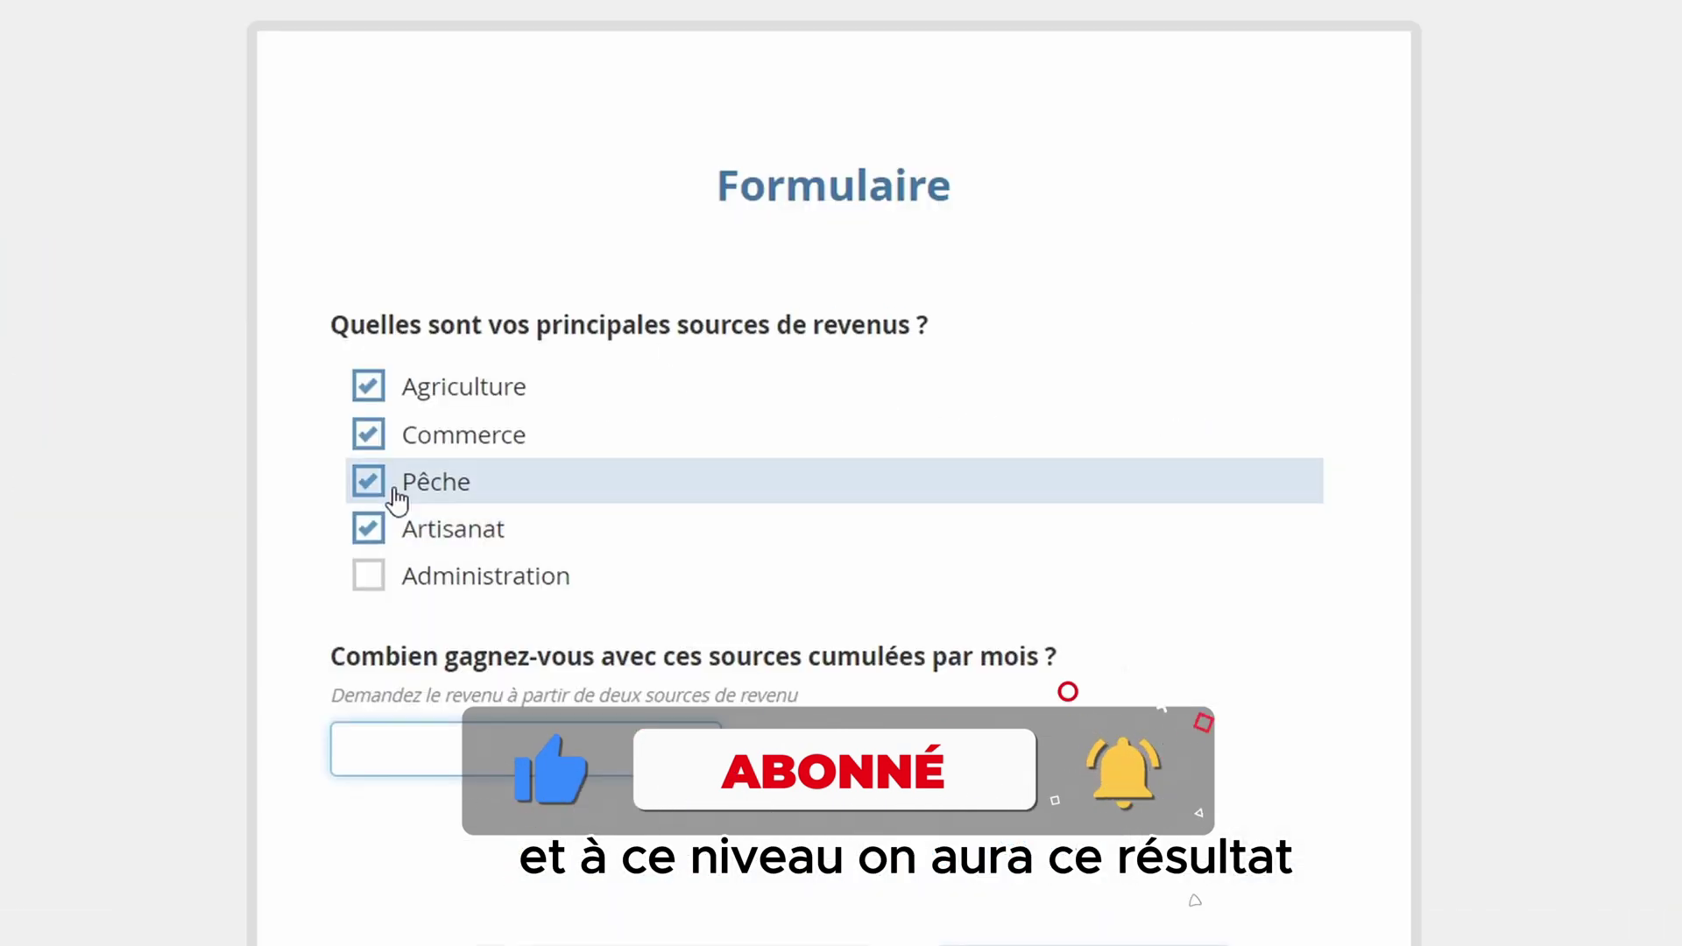
Untick all four sources, then tick Agriculture and Commerce so the income field appears
{"action": "left_click", "coordinate": [520, 545]}
{"action": "left_click", "coordinate": [520, 514]}
{"action": "left_click", "coordinate": [521, 482]}
{"action": "left_click", "coordinate": [521, 450]}
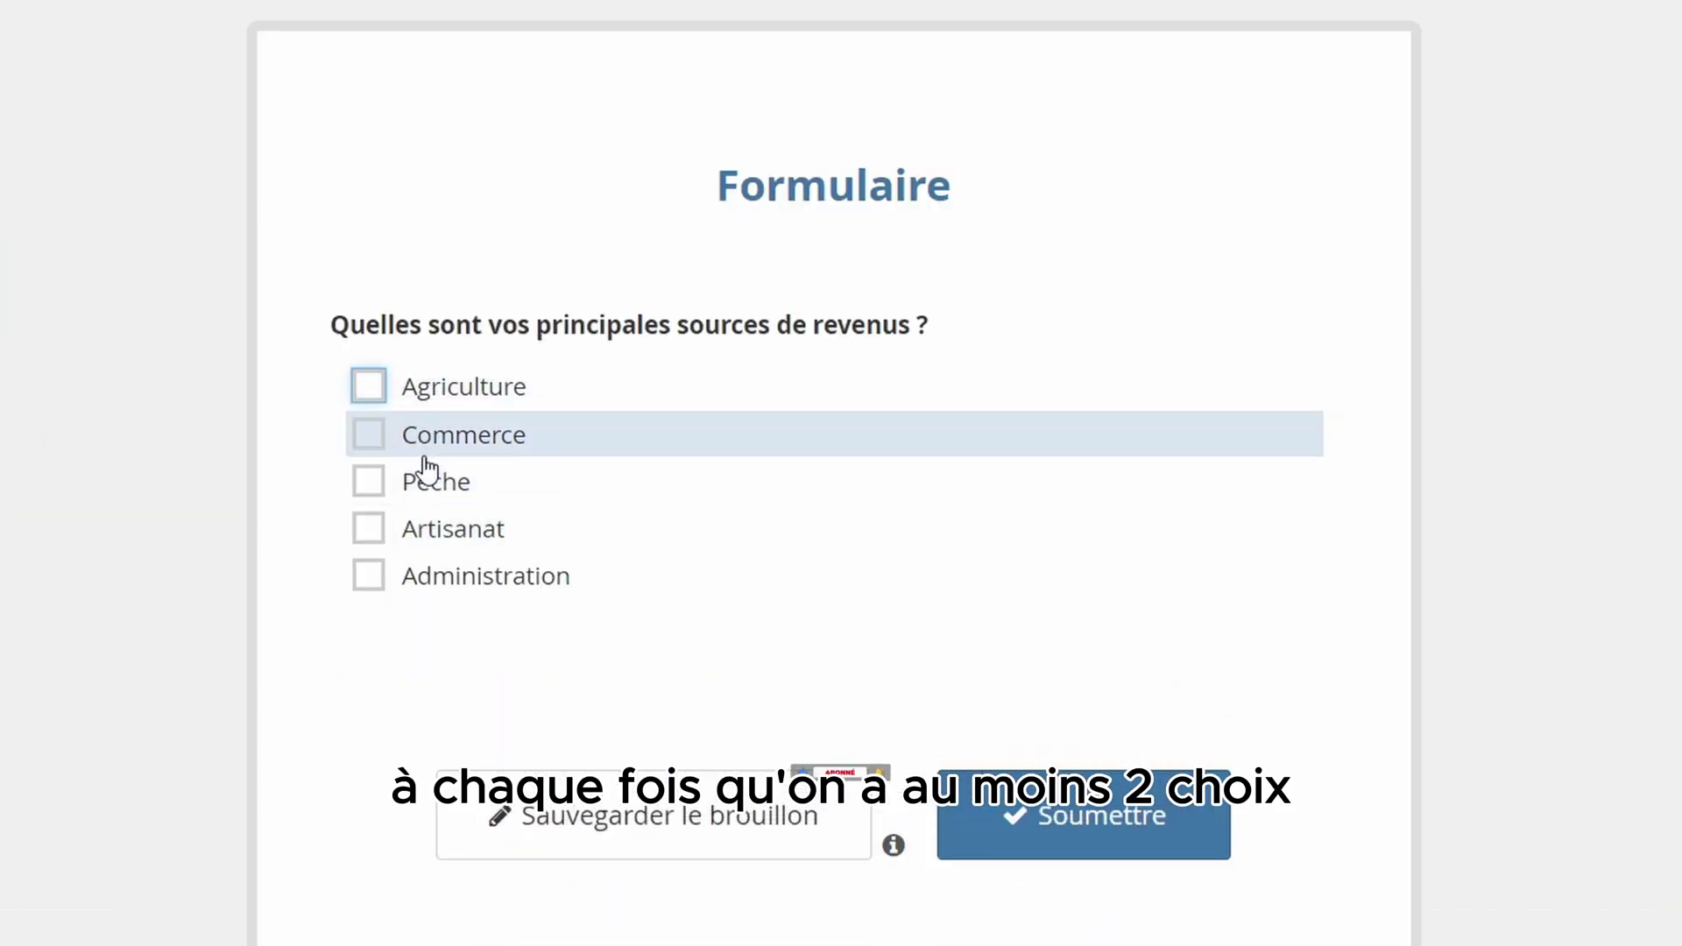
{"action": "left_click", "coordinate": [425, 410]}
{"action": "left_click", "coordinate": [426, 443]}
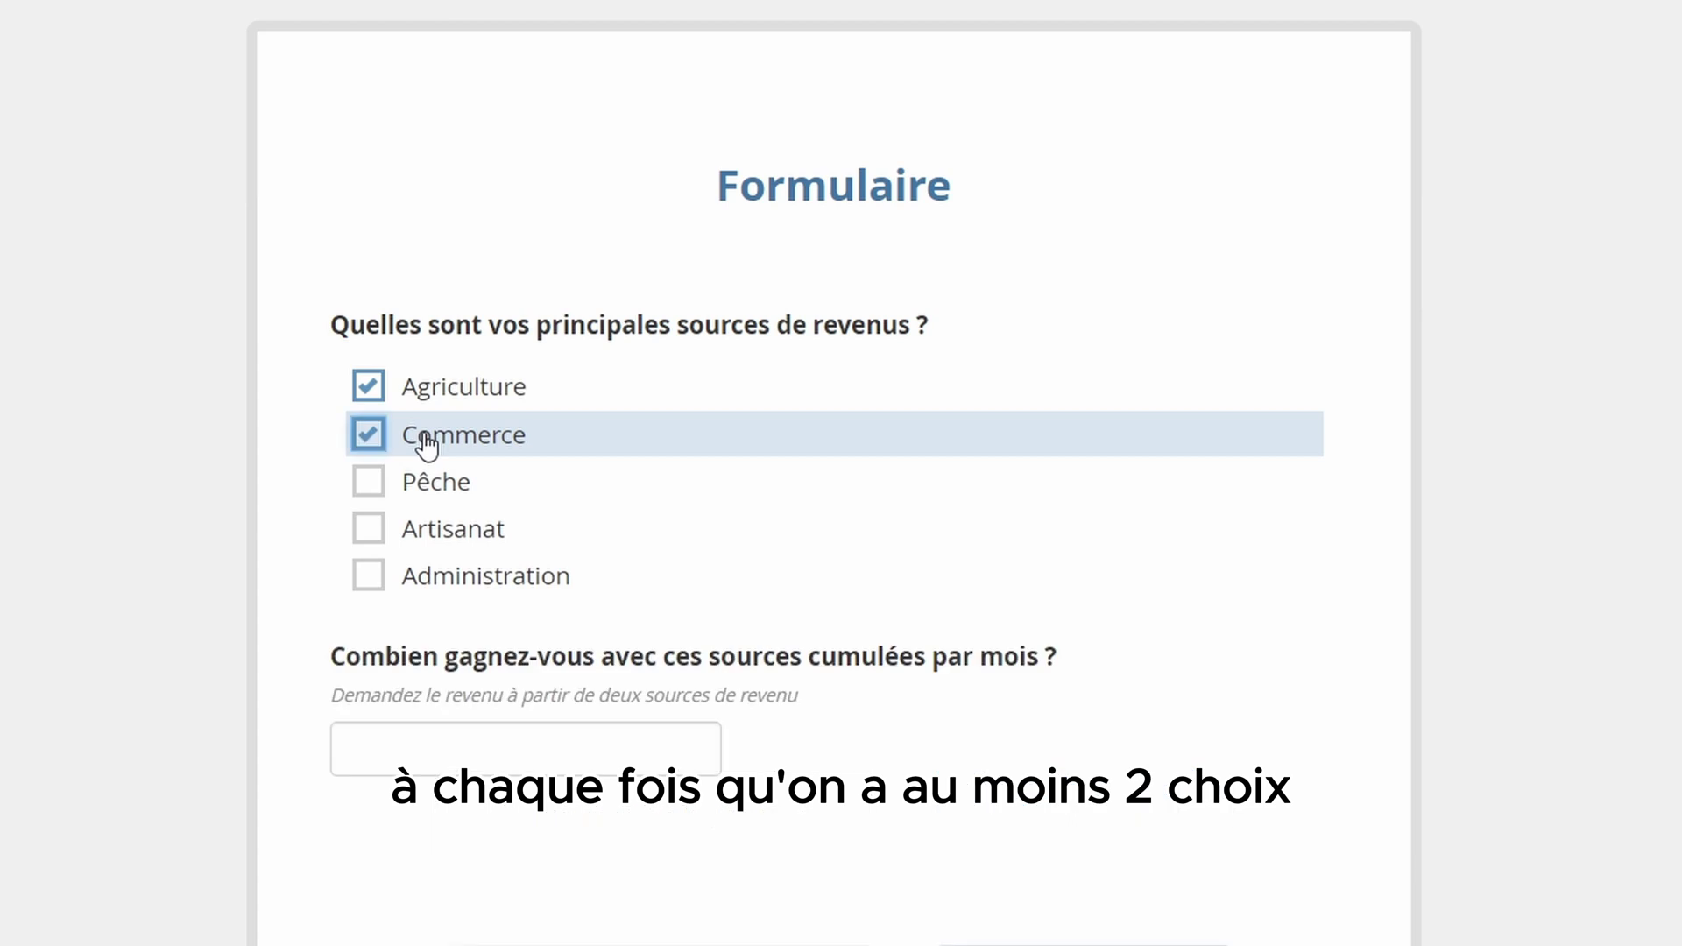
{"action": "left_click", "coordinate": [455, 755]}
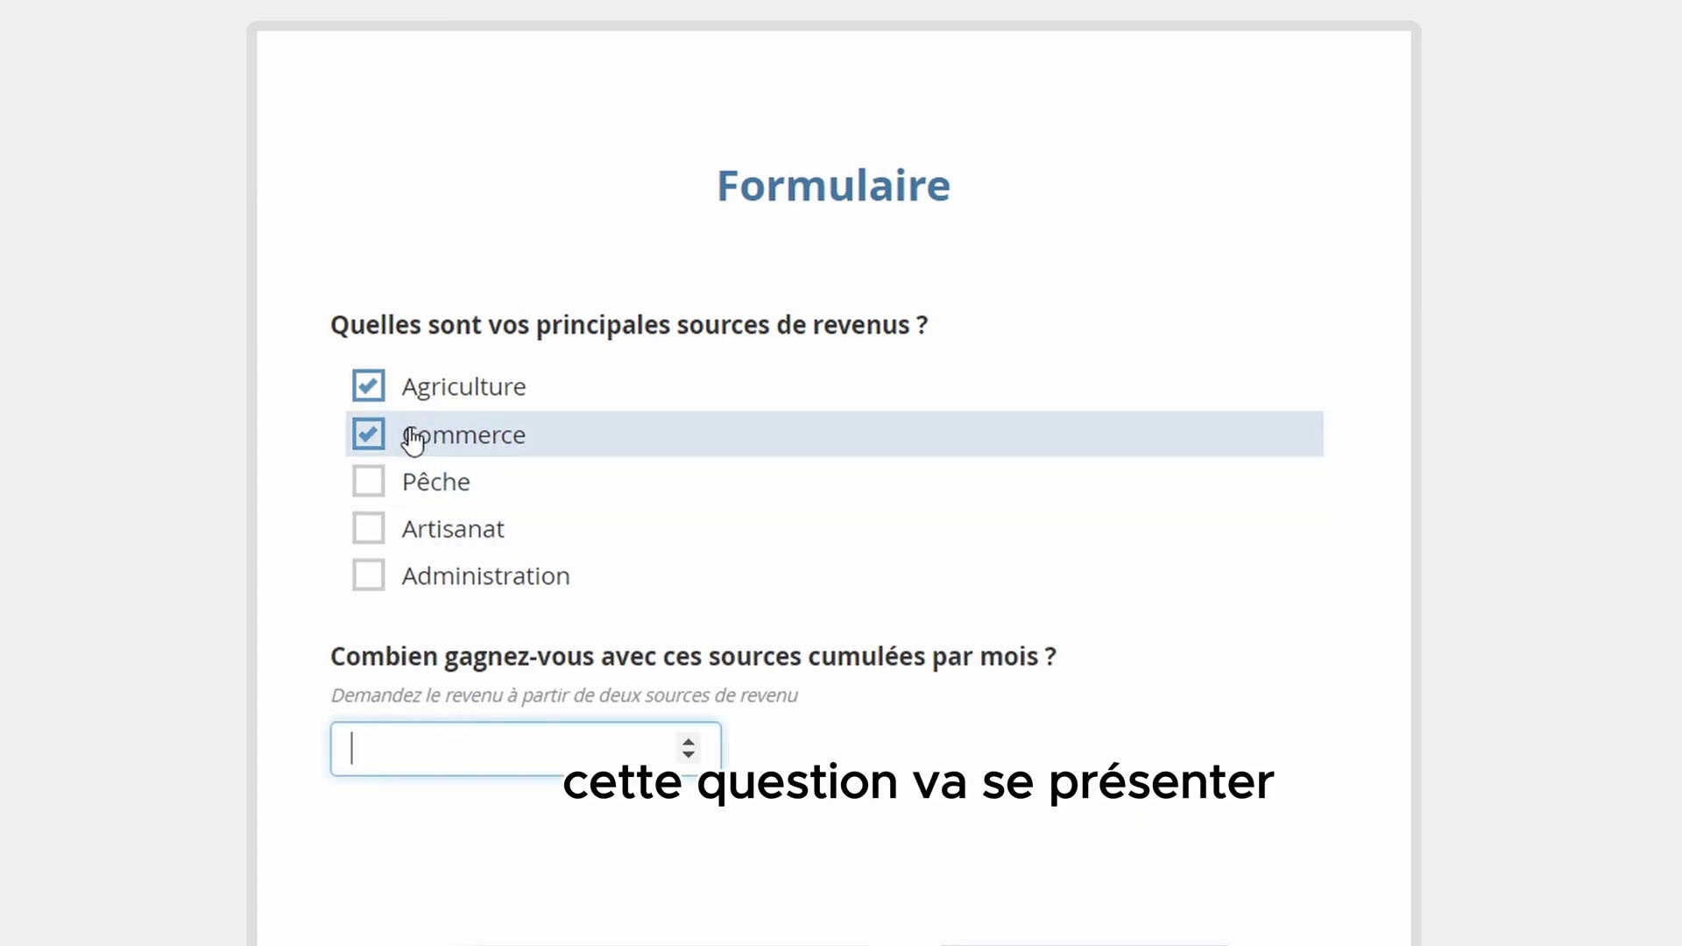
Untick Agriculture, then tick Pêche, Artisanat and Administration to bring the income field back
{"action": "left_click", "coordinate": [412, 393]}
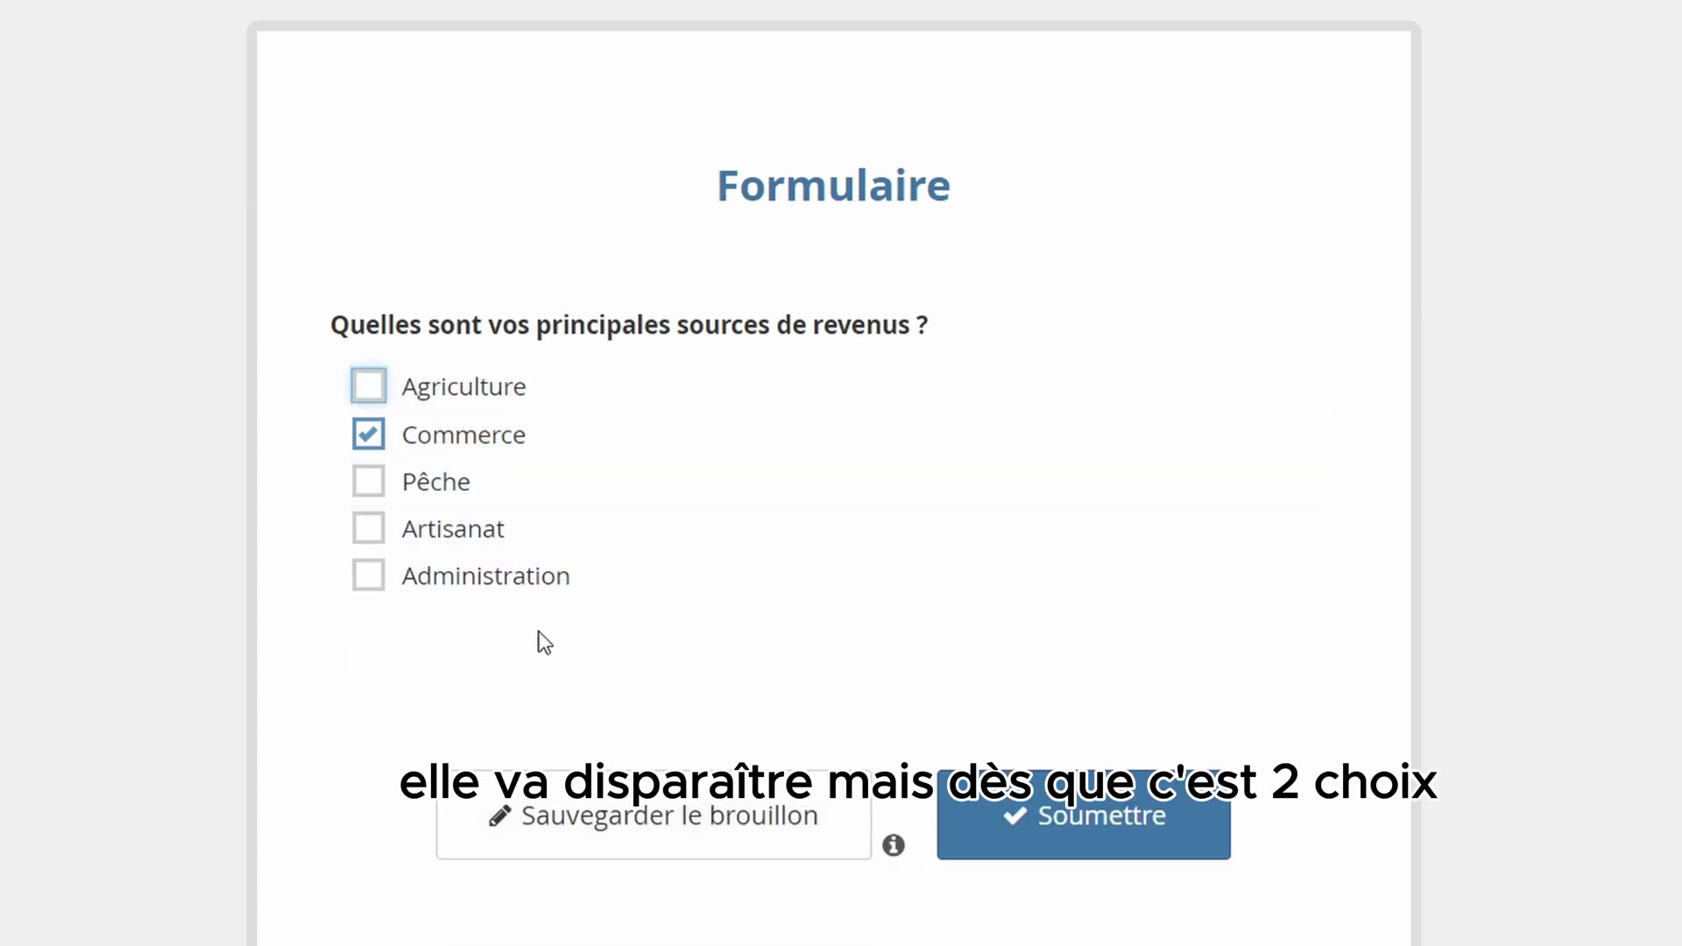
{"action": "left_click", "coordinate": [431, 483]}
{"action": "mouse_move", "coordinate": [525, 748]}
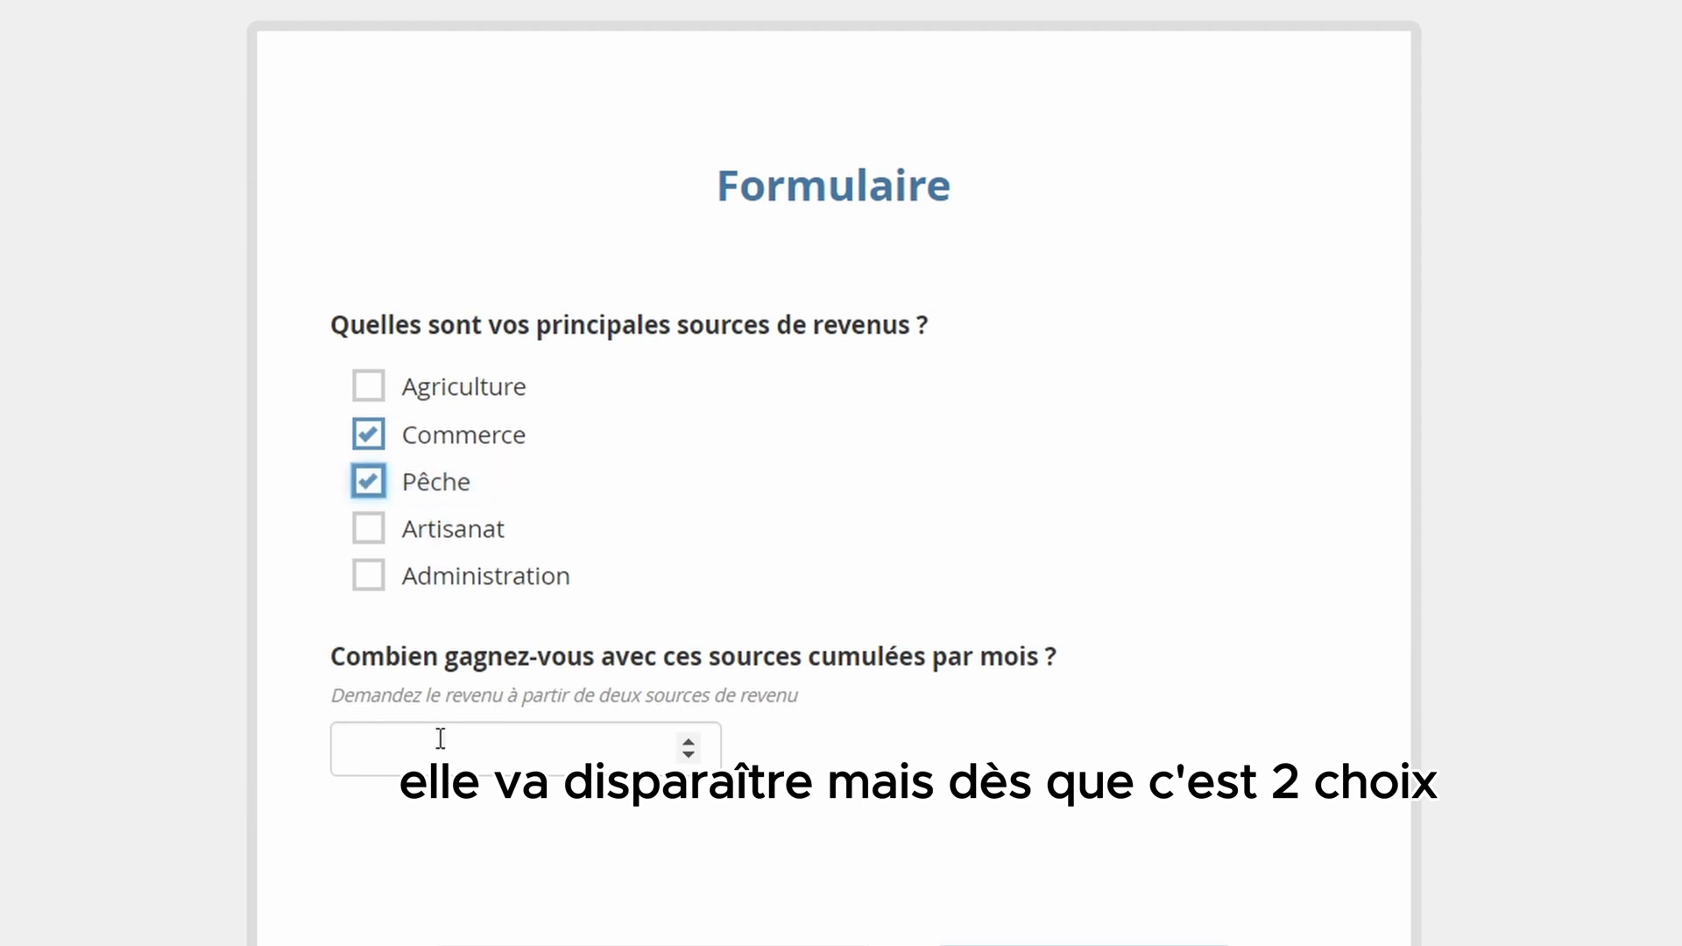
{"action": "left_click", "coordinate": [423, 536]}
{"action": "left_click", "coordinate": [440, 579]}
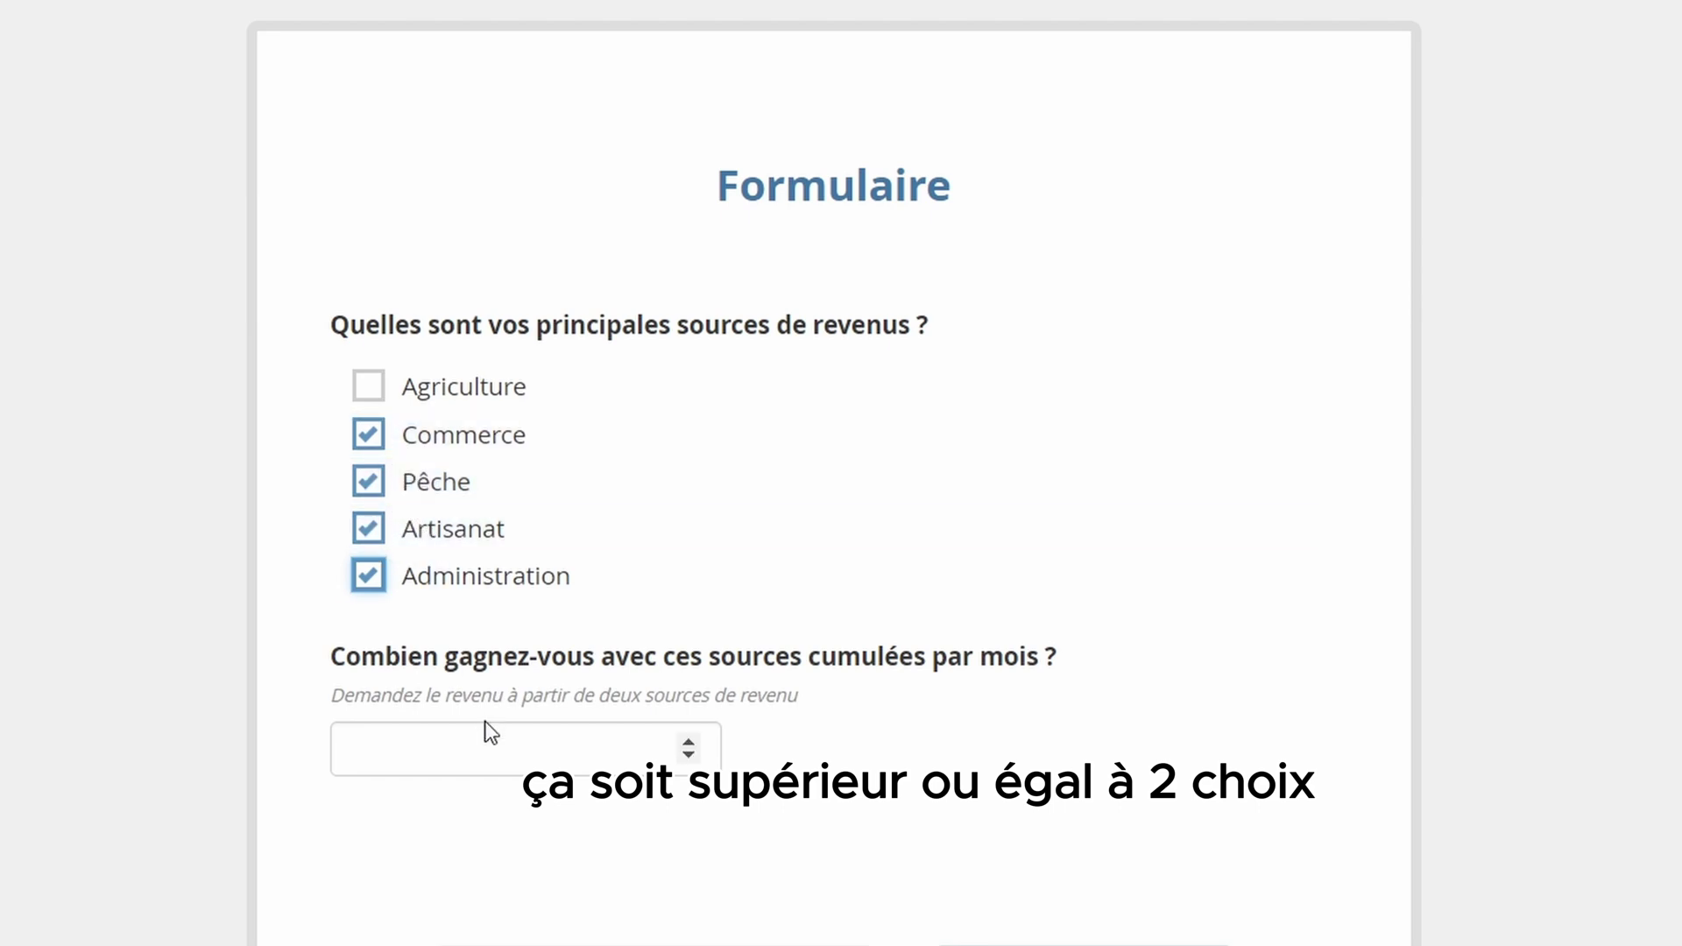
{"action": "left_click", "coordinate": [482, 750]}
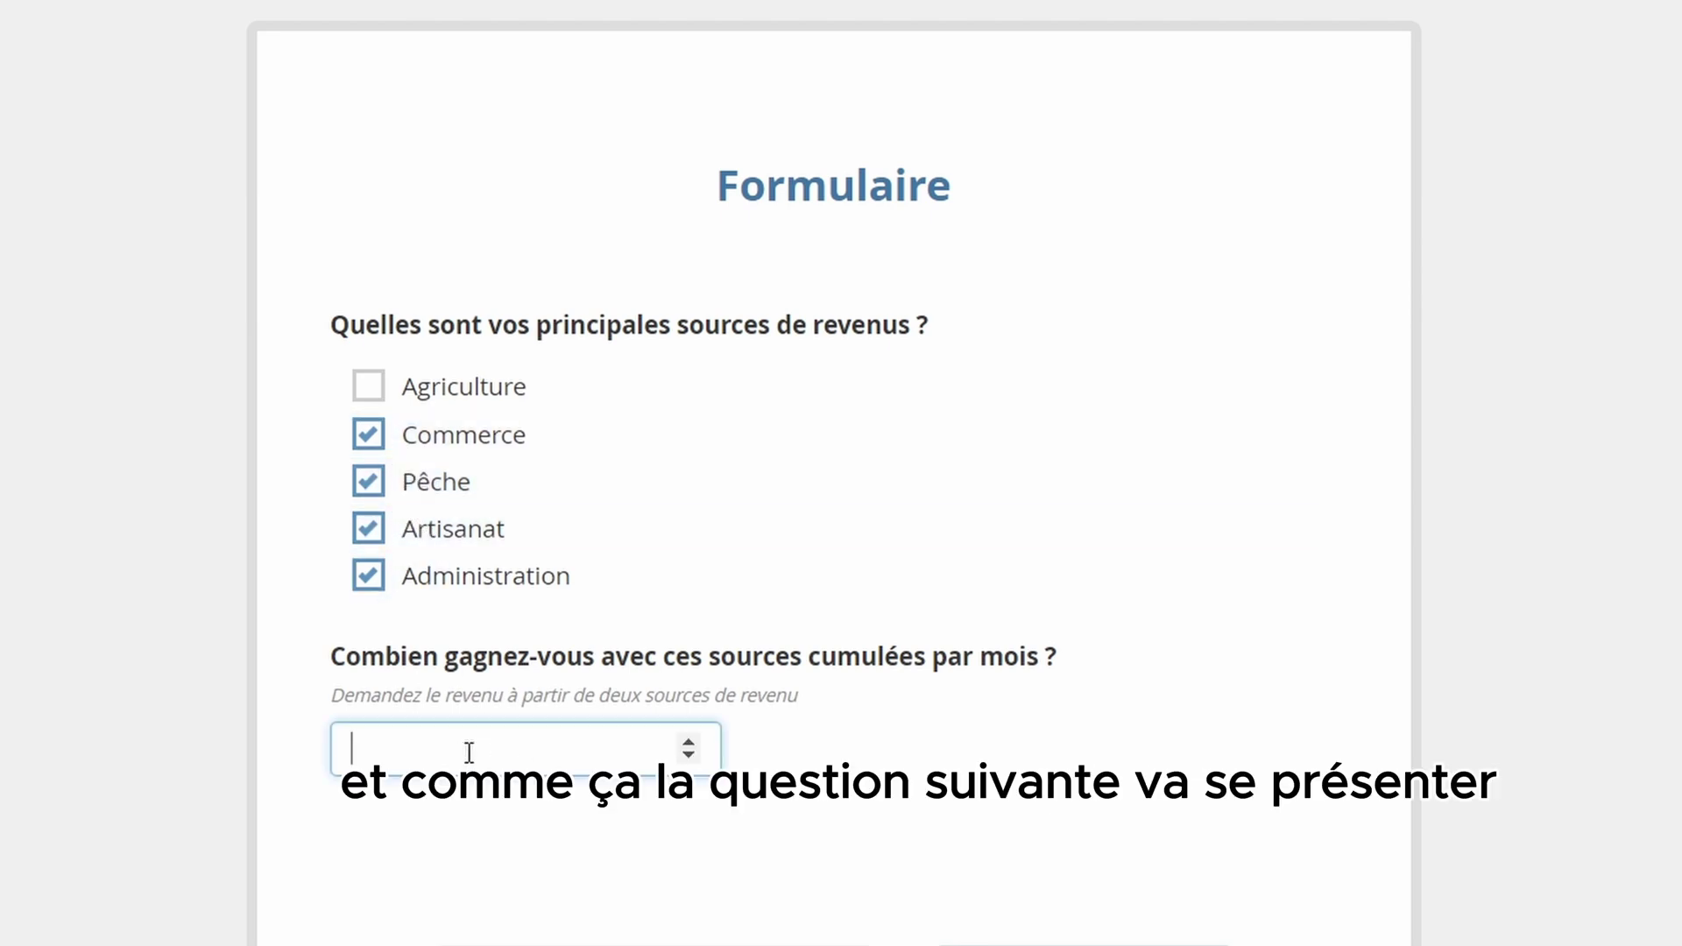